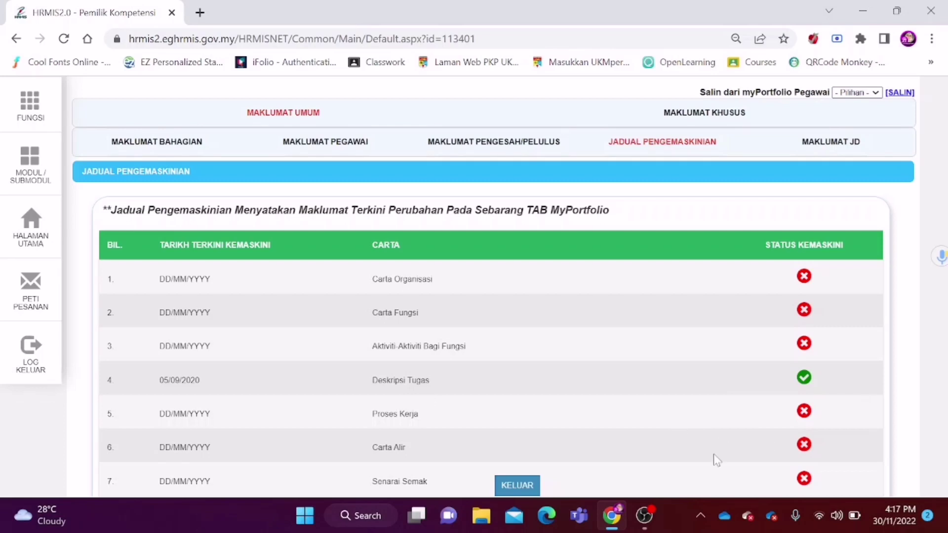
- Look through the Jadual Pengemaskinian chart list and open the Maklumat Khusus section
{"action": "scroll", "coordinate": [716, 460], "scroll_direction": "down", "scroll_amount": 3}
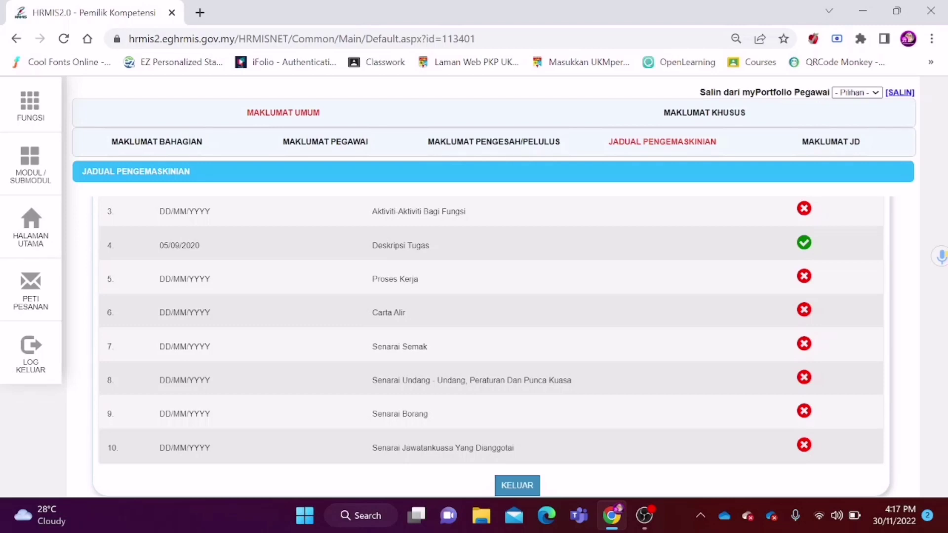
{"action": "scroll", "coordinate": [492, 345], "scroll_direction": "up", "scroll_amount": 3}
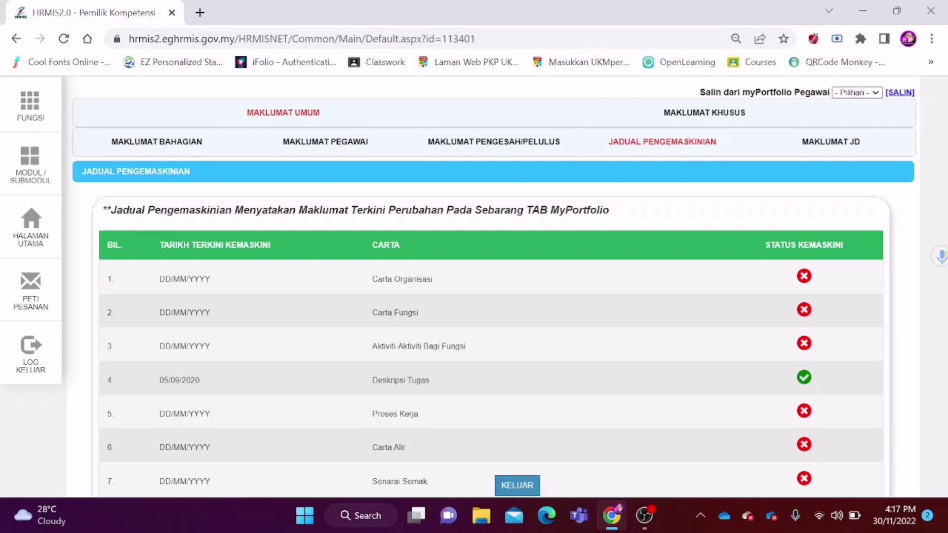
{"action": "left_click", "coordinate": [702, 123]}
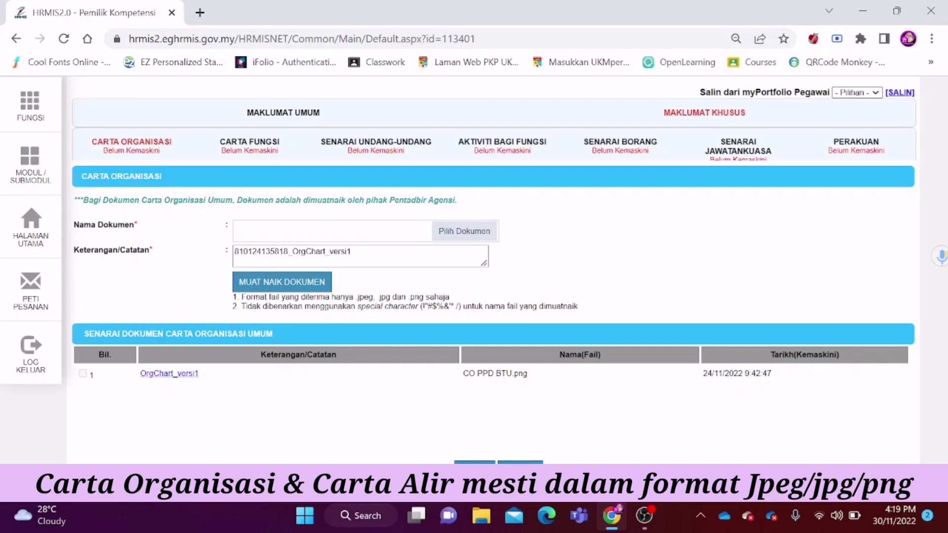
- Choose photo_2022-11-29_15-26-47.jpg from the Telegram Desktop folder in Downloads as the Carta Organisasi document
{"action": "left_click", "coordinate": [474, 235]}
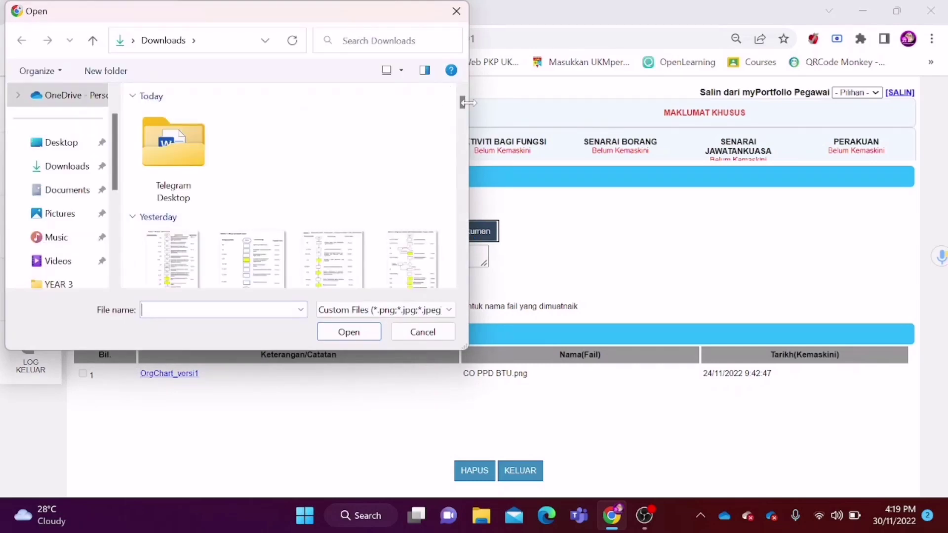
{"action": "scroll", "coordinate": [464, 106], "scroll_direction": "down", "scroll_amount": 2}
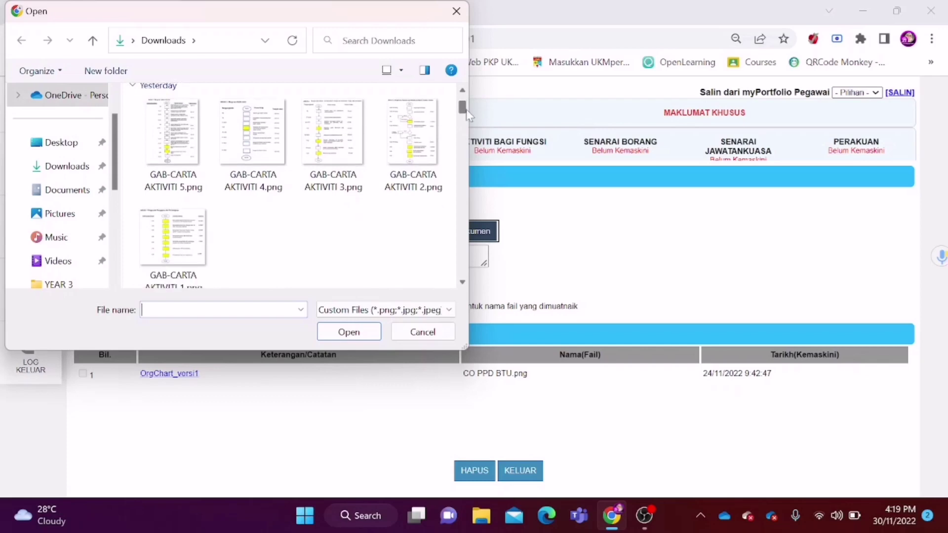
{"action": "scroll", "coordinate": [467, 113], "scroll_direction": "down", "scroll_amount": 3}
{"action": "scroll", "coordinate": [463, 105], "scroll_direction": "up", "scroll_amount": 5}
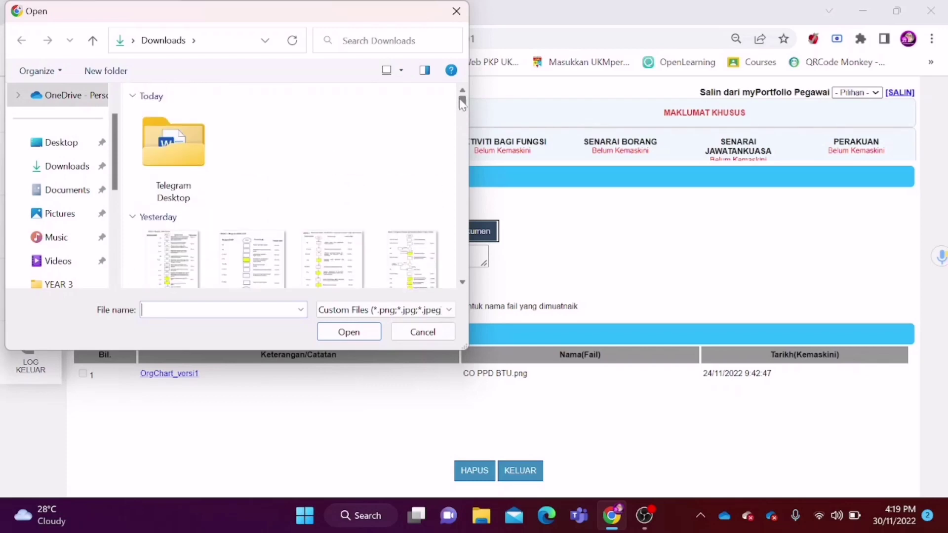
{"action": "double_click", "coordinate": [197, 144]}
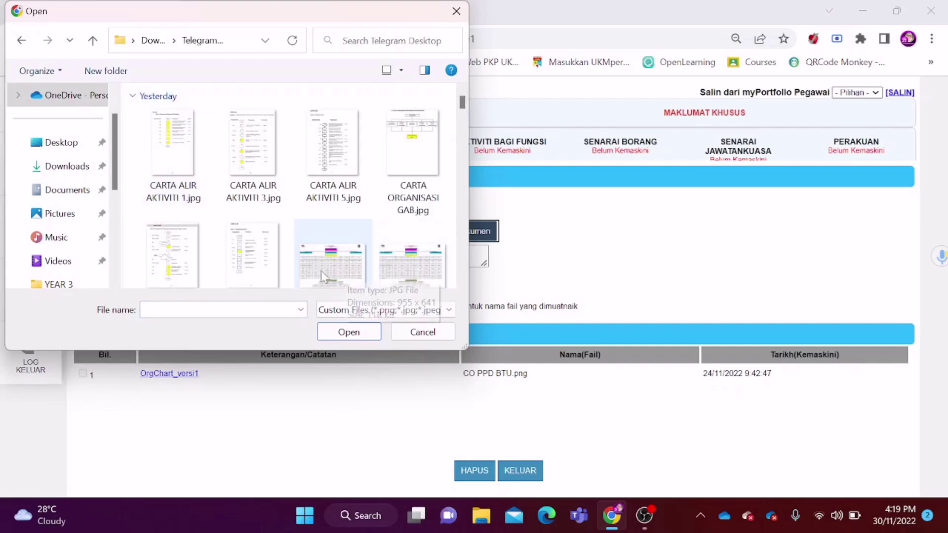
{"action": "left_click", "coordinate": [342, 284]}
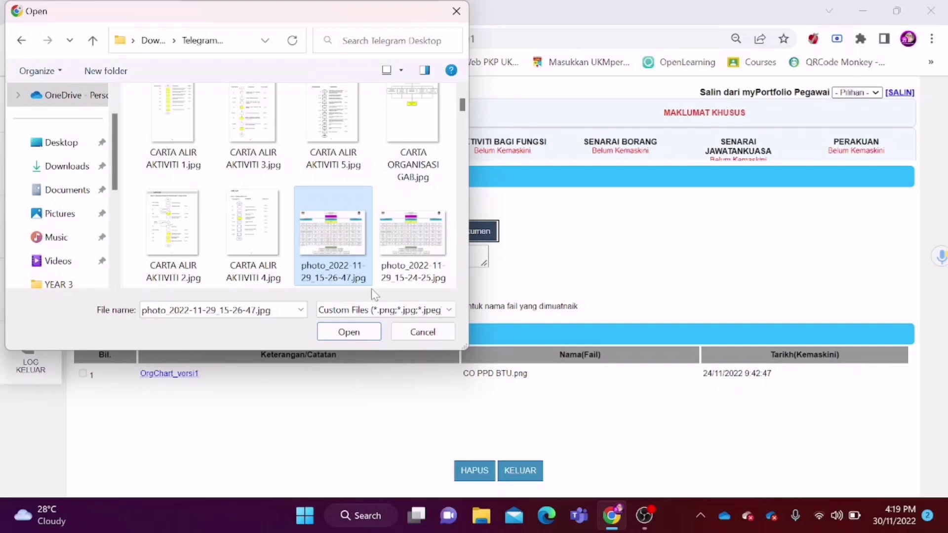
{"action": "left_click", "coordinate": [374, 335]}
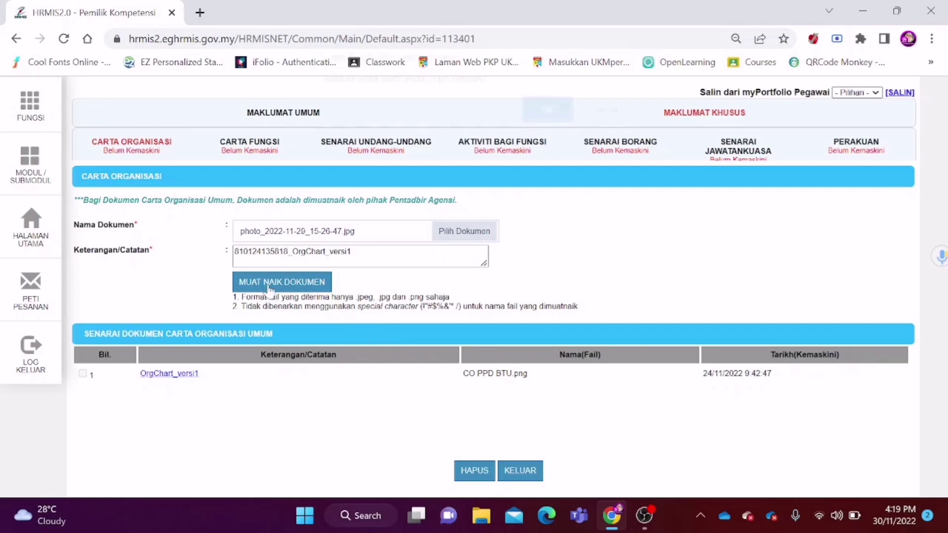
- Upload the chosen Carta Organisasi document and confirm saving it
{"action": "left_click", "coordinate": [269, 289]}
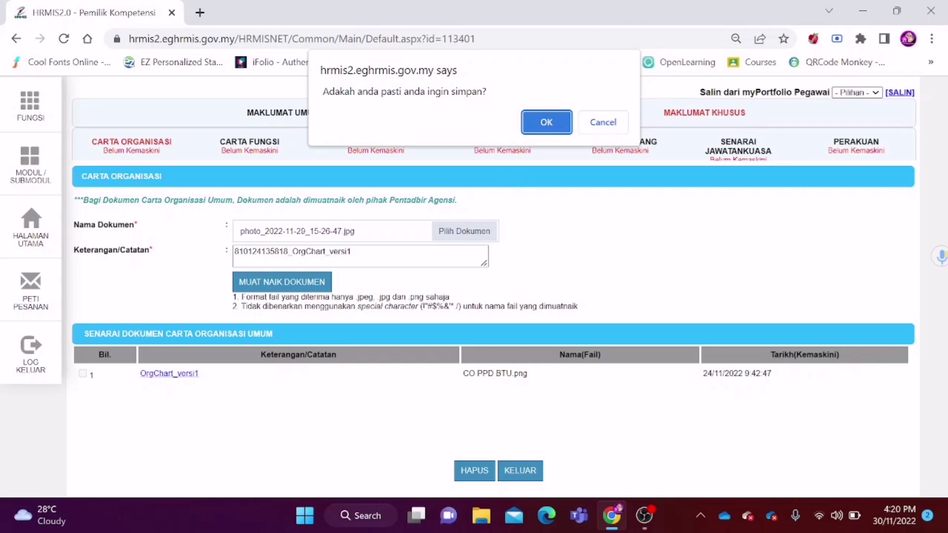
{"action": "left_click", "coordinate": [539, 129]}
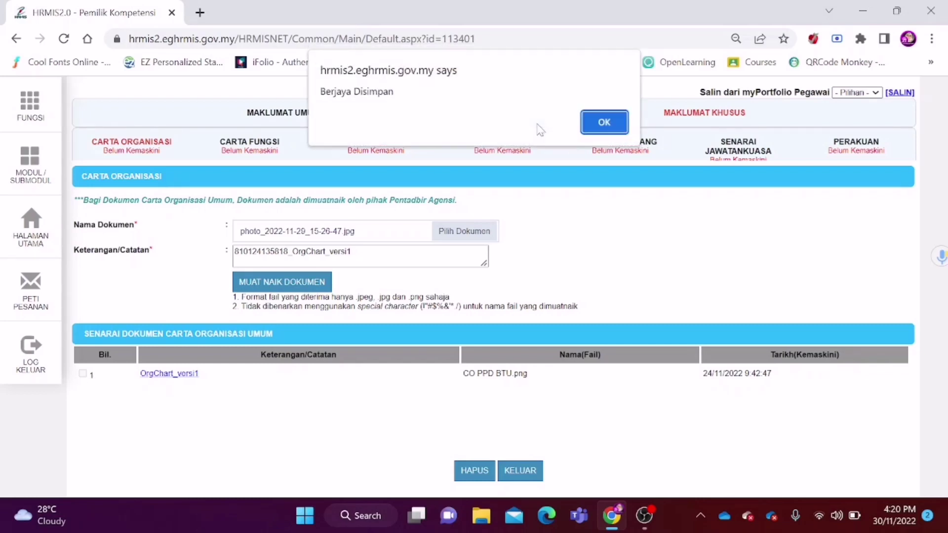
{"action": "left_click", "coordinate": [602, 127]}
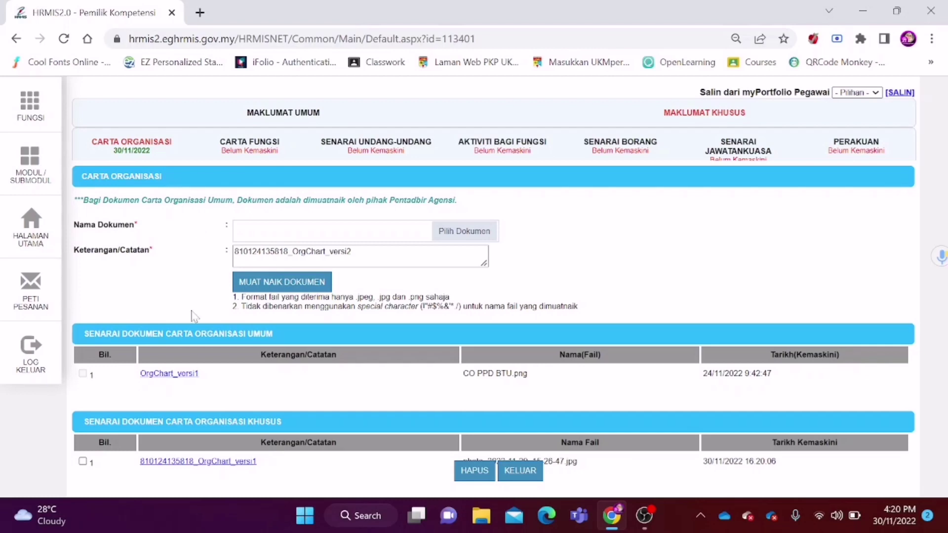
- Show the Carta Fungsi page and open MYPORTFOLIO GAB Rendah (1).docx from the Downloads folder in Word for reference
{"action": "left_click", "coordinate": [267, 155]}
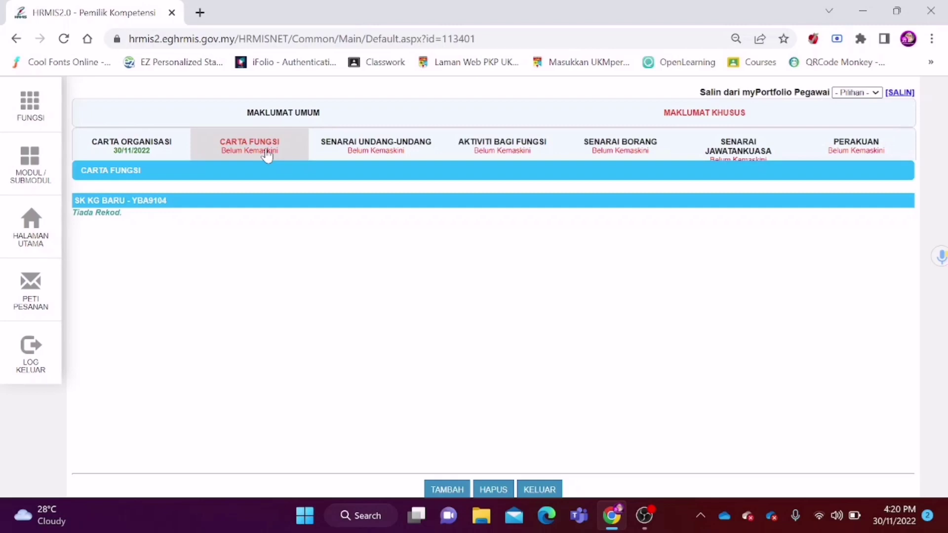
{"action": "left_click", "coordinate": [483, 516]}
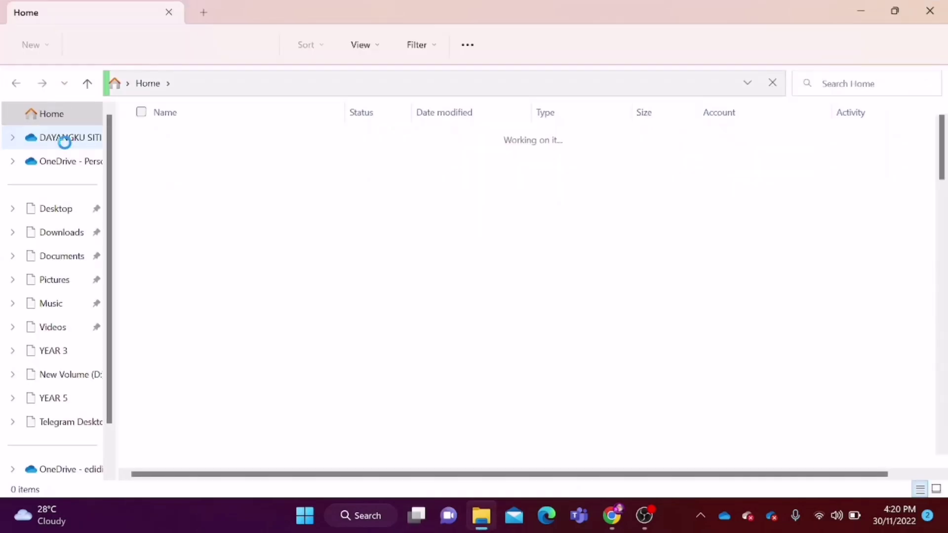
{"action": "left_click", "coordinate": [59, 240]}
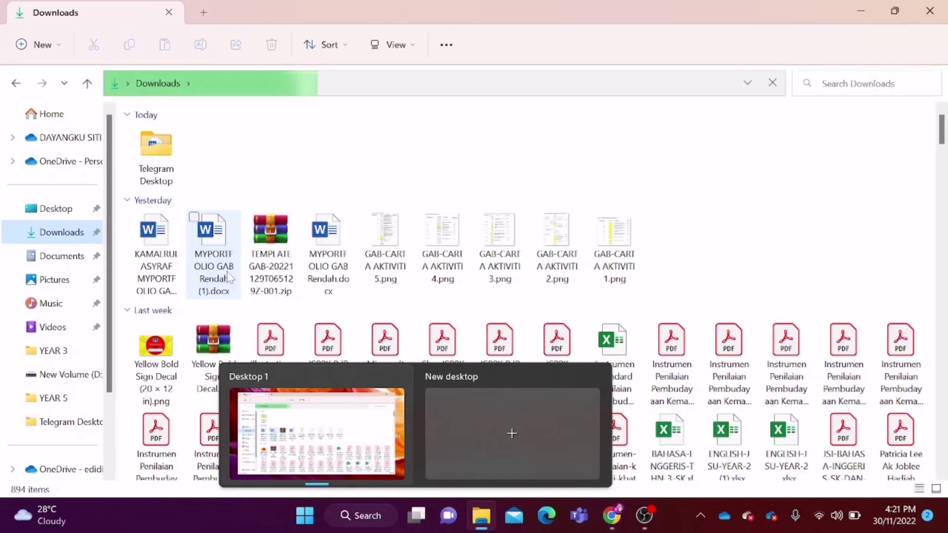
{"action": "left_click", "coordinate": [228, 283]}
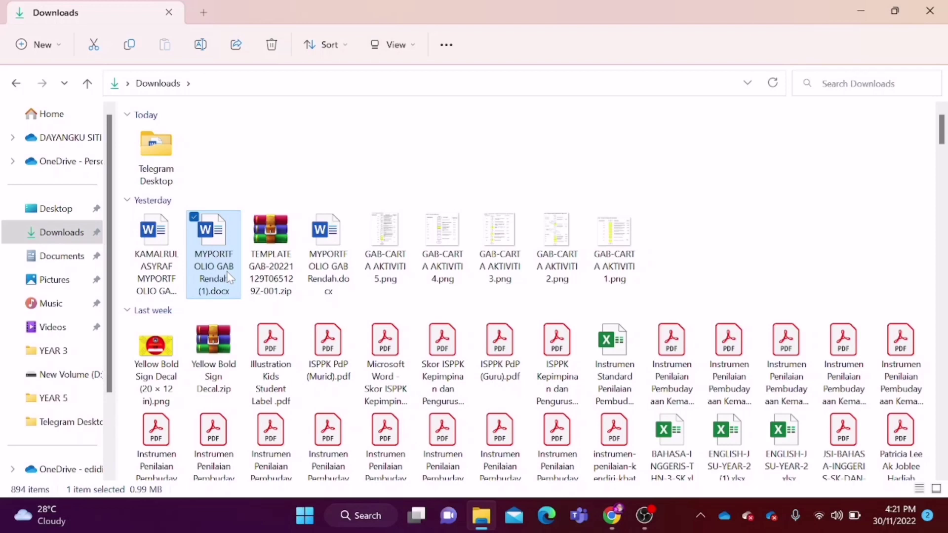
{"action": "double_click", "coordinate": [228, 279]}
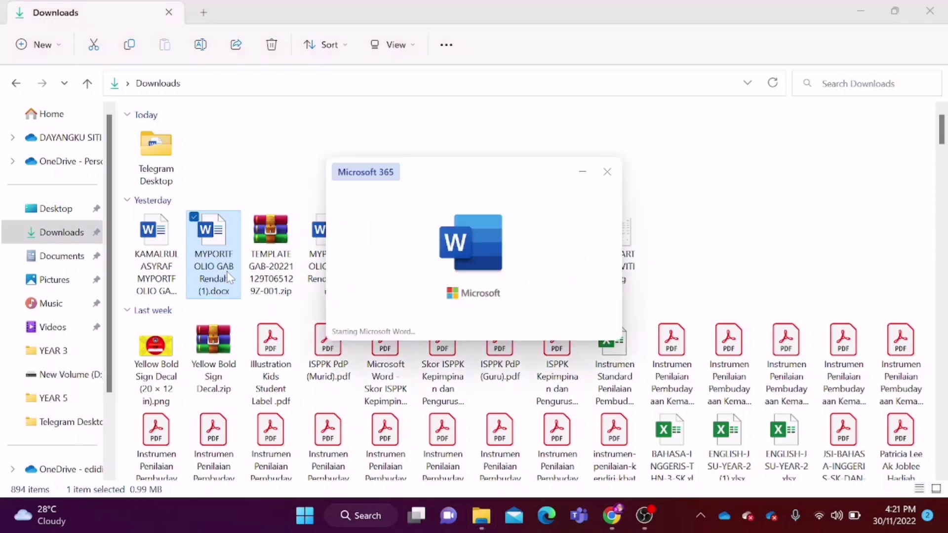
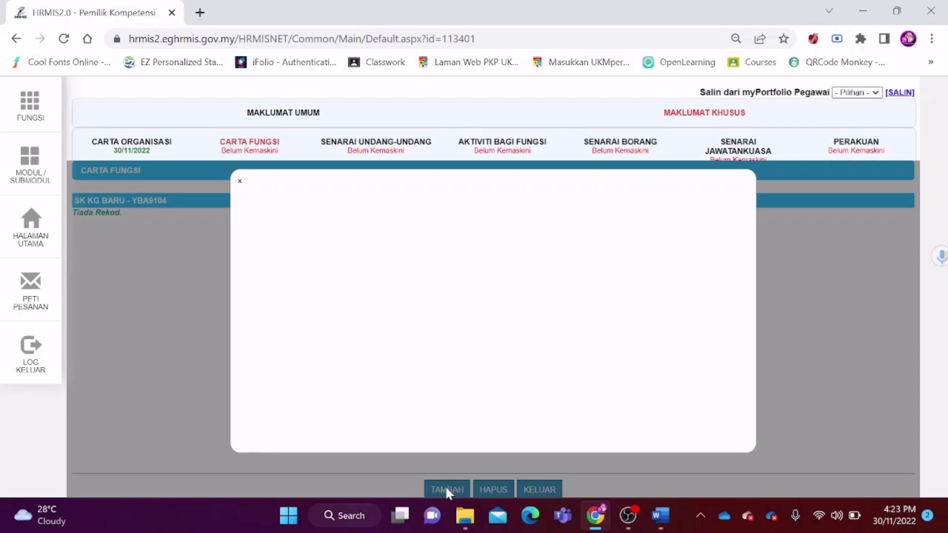
- Snap the browser with the Carta Fungsi form to the left half of the screen, side by side with the Word document
{"action": "mouse_move", "coordinate": [897, 11]}
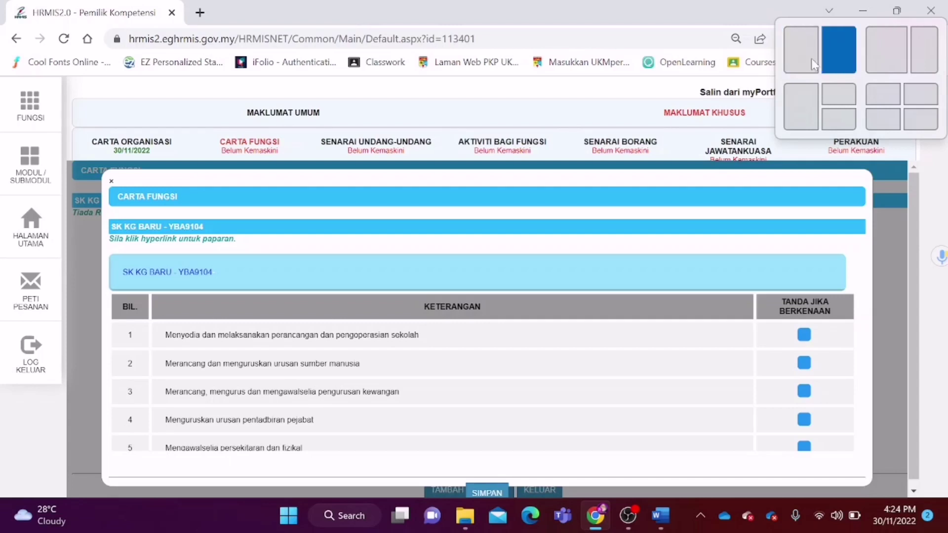
{"action": "left_click", "coordinate": [809, 66]}
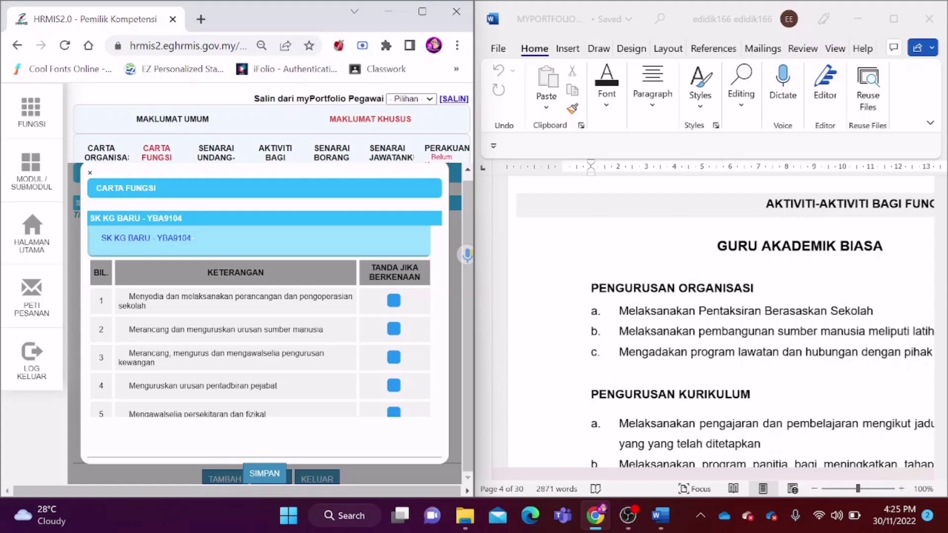
- Mark functions 9 (PdP), 10 (panitia mata pelajaran), 11 (pentaksiran dan peperiksaan) and 16 (pengurusan kelas) as applicable in the Carta Fungsi list
{"action": "scroll", "coordinate": [261, 340], "scroll_direction": "down", "scroll_amount": 4}
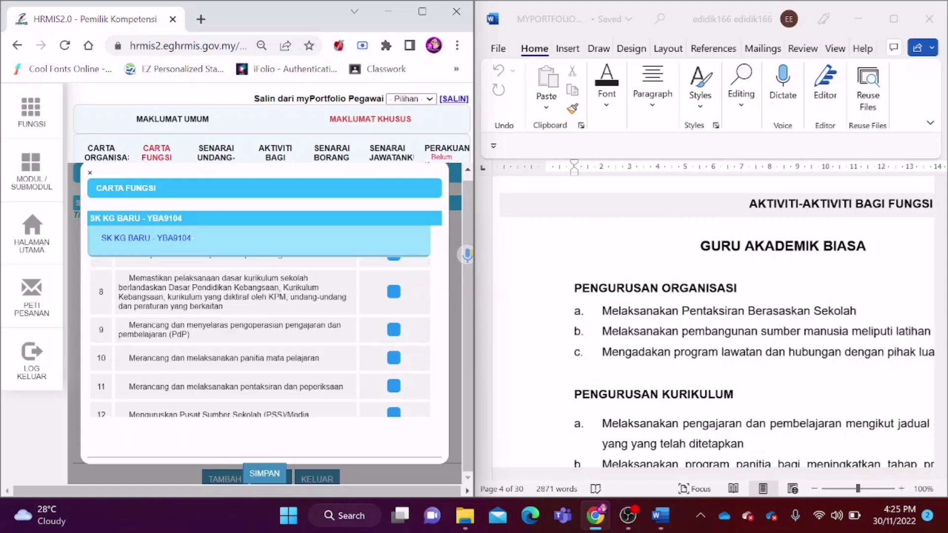
{"action": "left_click", "coordinate": [394, 330]}
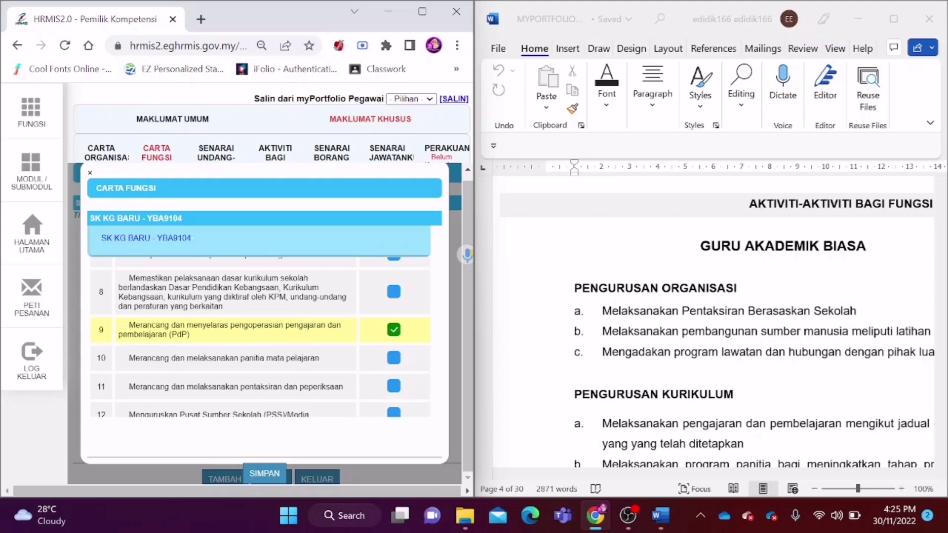
{"action": "scroll", "coordinate": [261, 341], "scroll_direction": "down", "scroll_amount": 10}
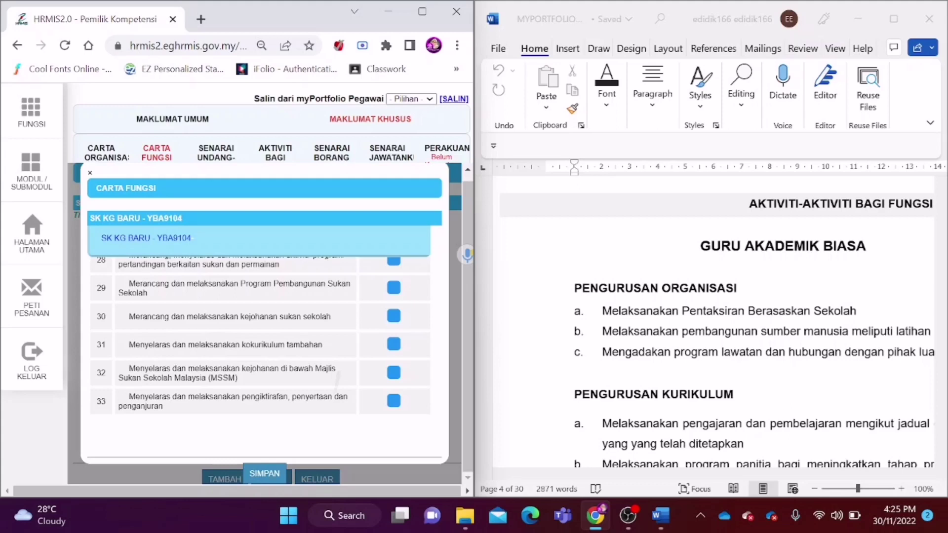
{"action": "scroll", "coordinate": [260, 336], "scroll_direction": "up", "scroll_amount": 15}
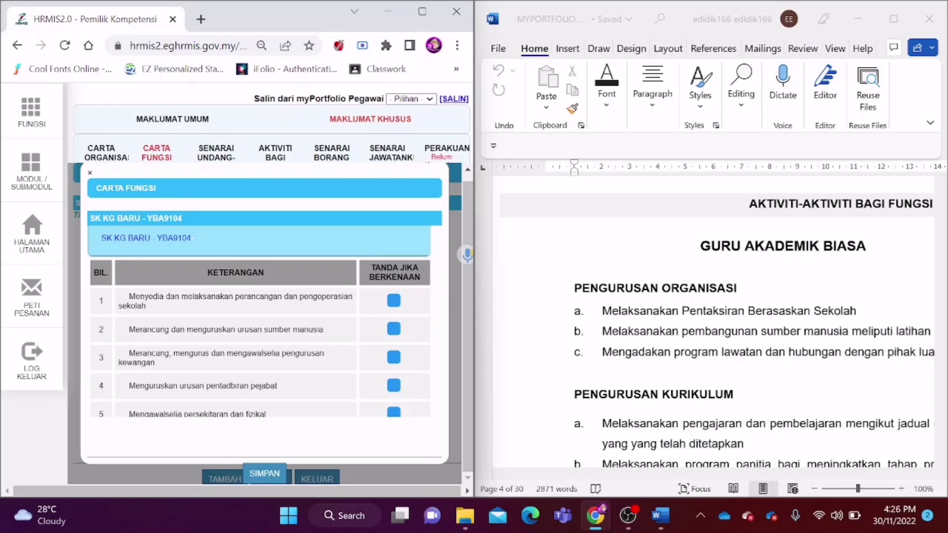
{"action": "scroll", "coordinate": [261, 341], "scroll_direction": "down", "scroll_amount": 3}
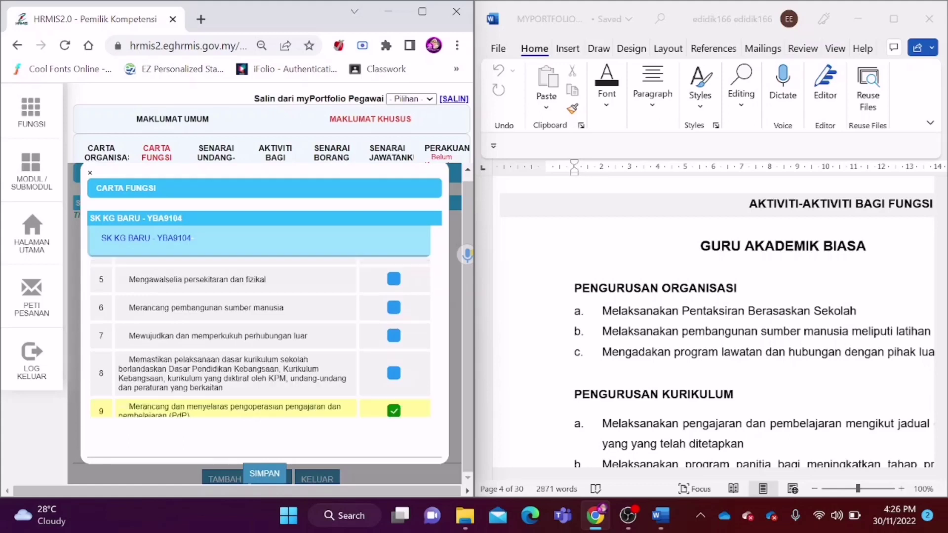
{"action": "scroll", "coordinate": [261, 341], "scroll_direction": "down", "scroll_amount": 2}
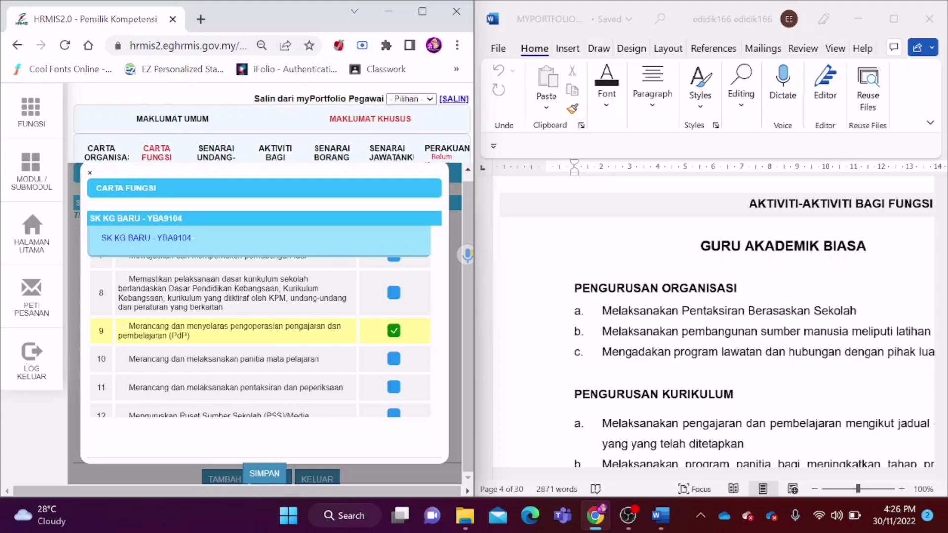
{"action": "left_click", "coordinate": [394, 359]}
{"action": "left_click", "coordinate": [393, 388]}
{"action": "scroll", "coordinate": [260, 341], "scroll_direction": "down", "scroll_amount": 2}
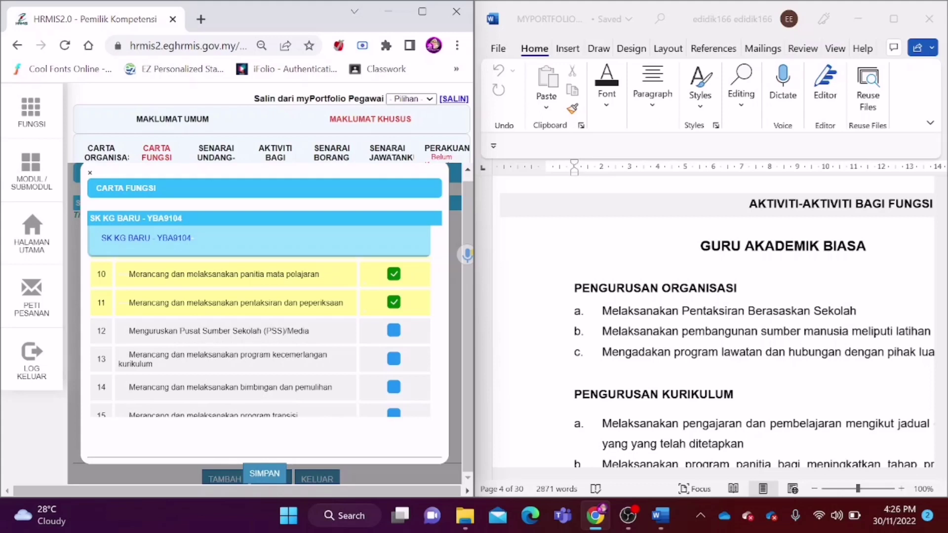
{"action": "scroll", "coordinate": [260, 335], "scroll_direction": "down", "scroll_amount": 3}
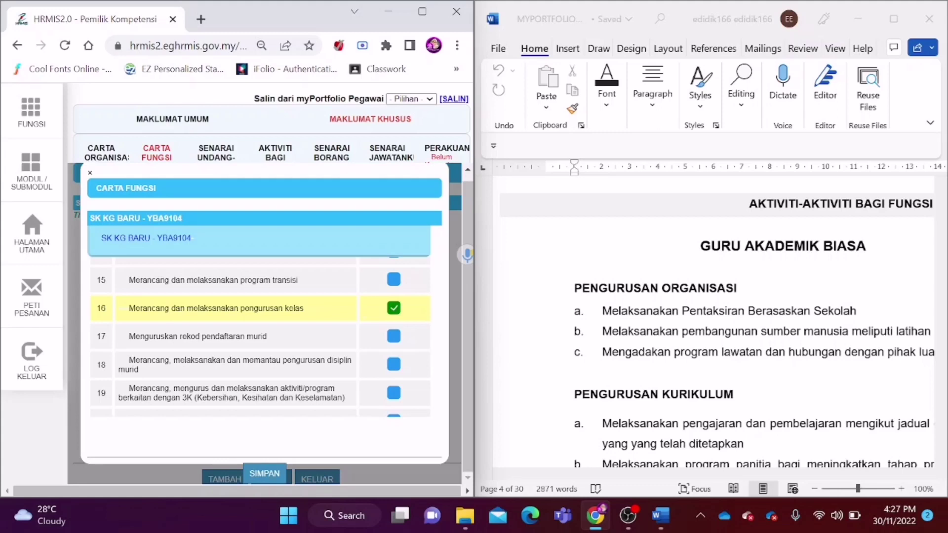
- Compare the remaining functions with the Pengurusan Kokurikulum duties in Word and mark function 26, on badan beruniform activities, as applicable
{"action": "scroll", "coordinate": [260, 340], "scroll_direction": "down", "scroll_amount": 1}
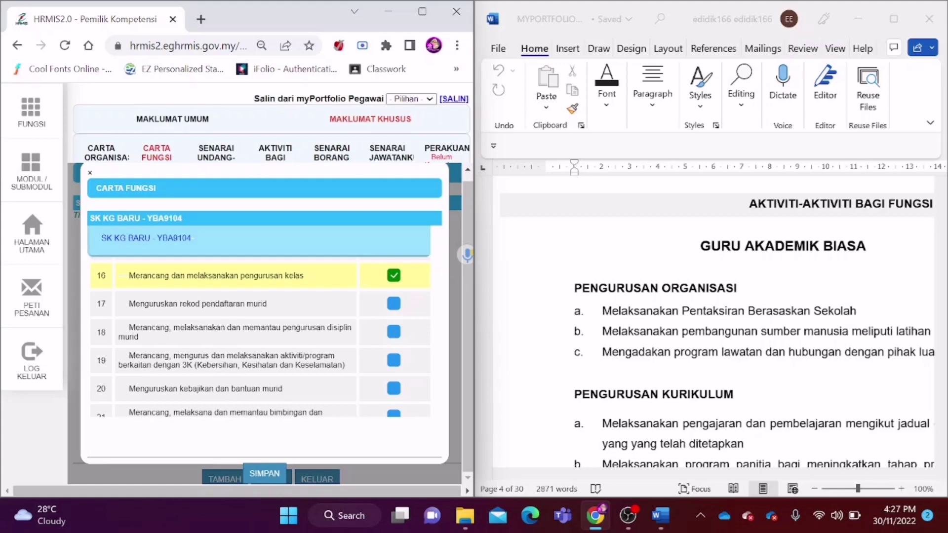
{"action": "scroll", "coordinate": [260, 337], "scroll_direction": "down", "scroll_amount": 1}
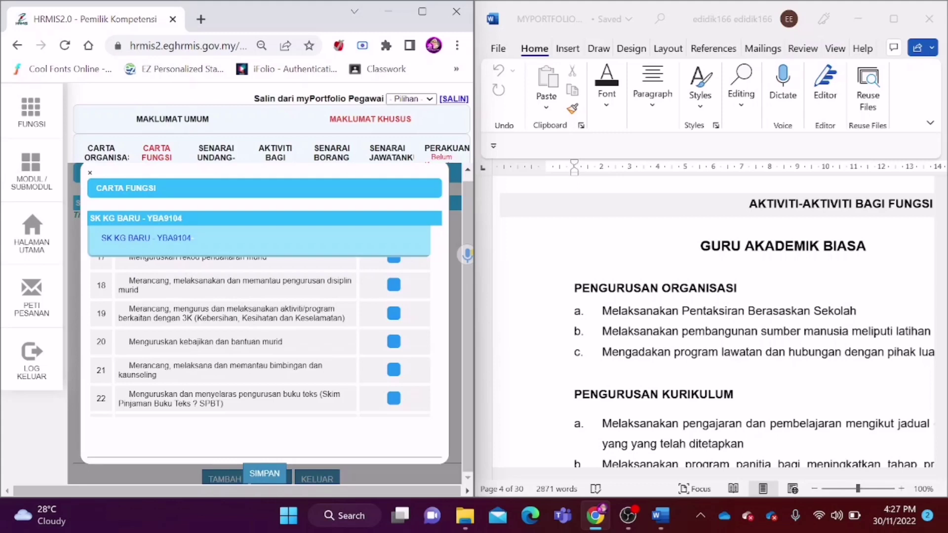
{"action": "scroll", "coordinate": [260, 336], "scroll_direction": "down", "scroll_amount": 5}
{"action": "scroll", "coordinate": [717, 321], "scroll_direction": "down", "scroll_amount": 3}
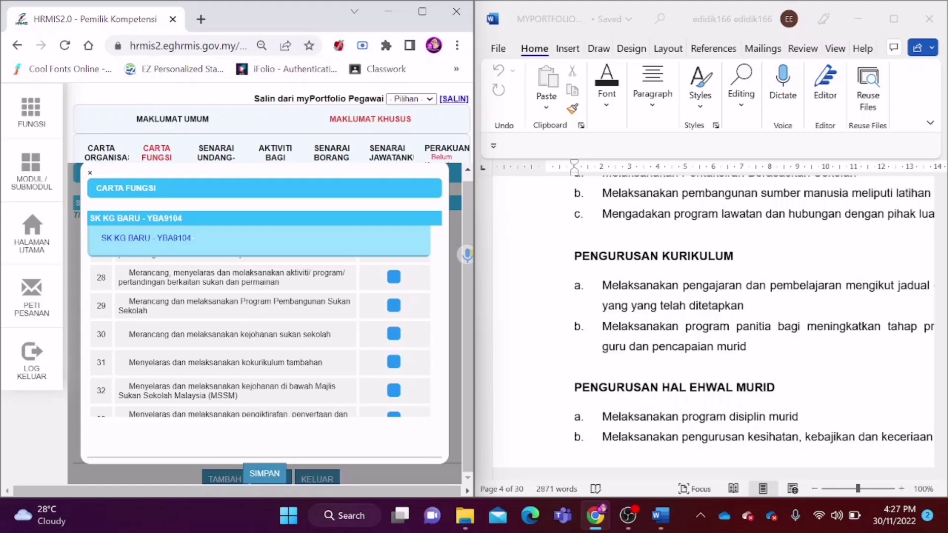
{"action": "scroll", "coordinate": [716, 321], "scroll_direction": "down", "scroll_amount": 2}
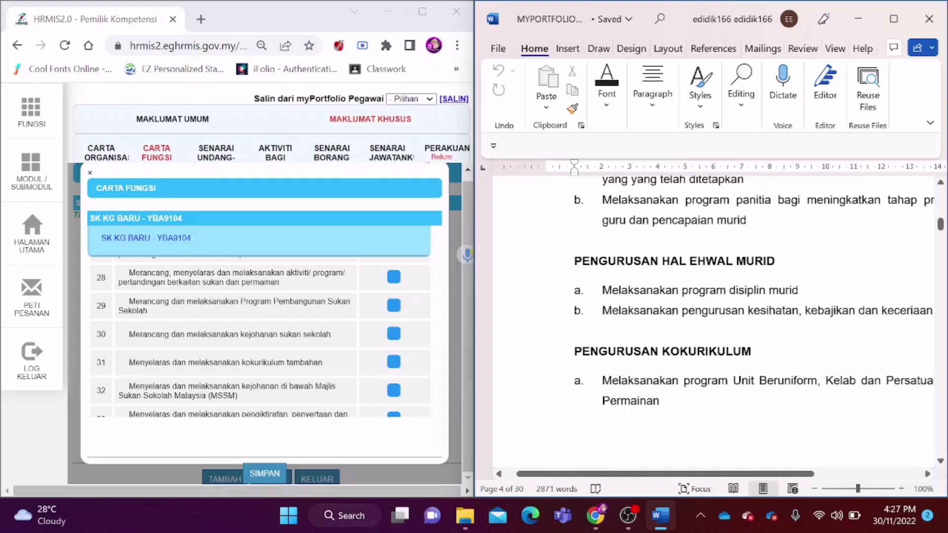
{"action": "scroll", "coordinate": [261, 336], "scroll_direction": "down", "scroll_amount": 1}
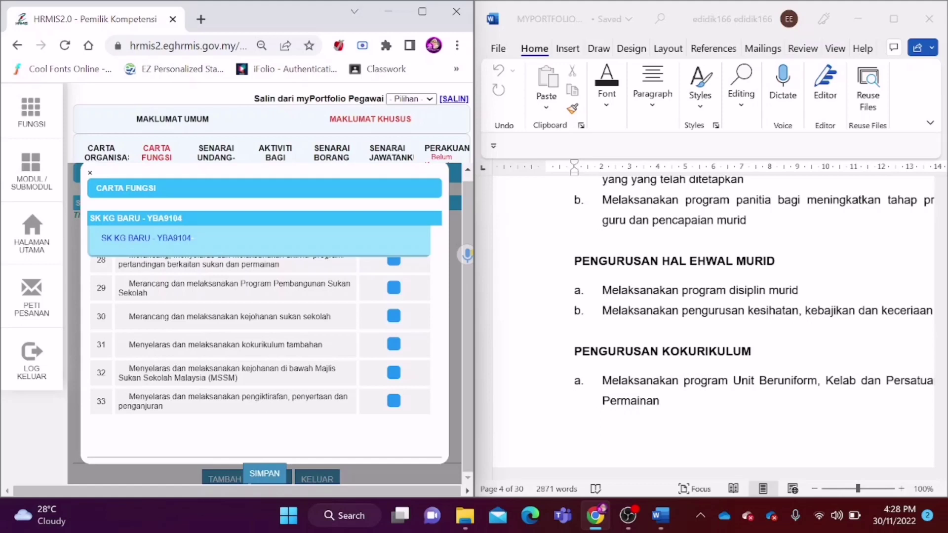
{"action": "scroll", "coordinate": [261, 336], "scroll_direction": "up", "scroll_amount": 2}
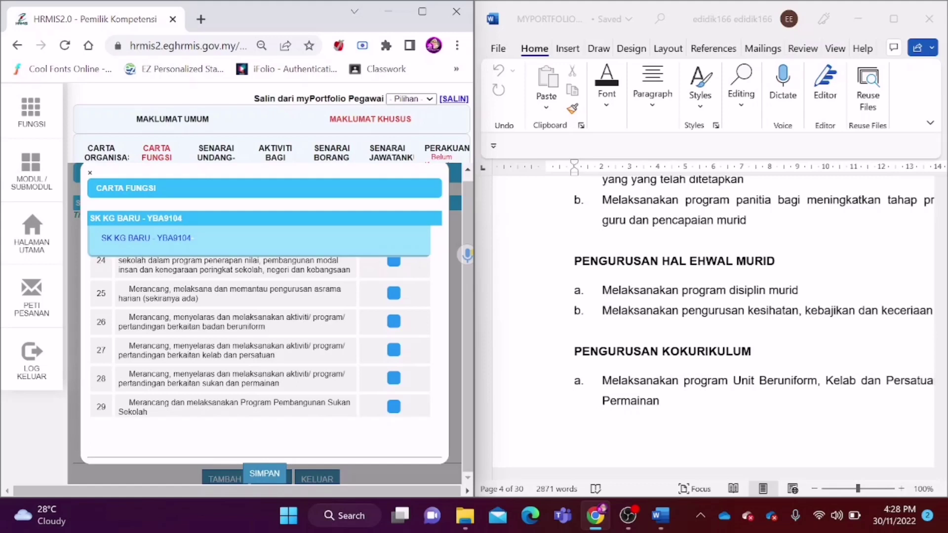
{"action": "left_click", "coordinate": [394, 321]}
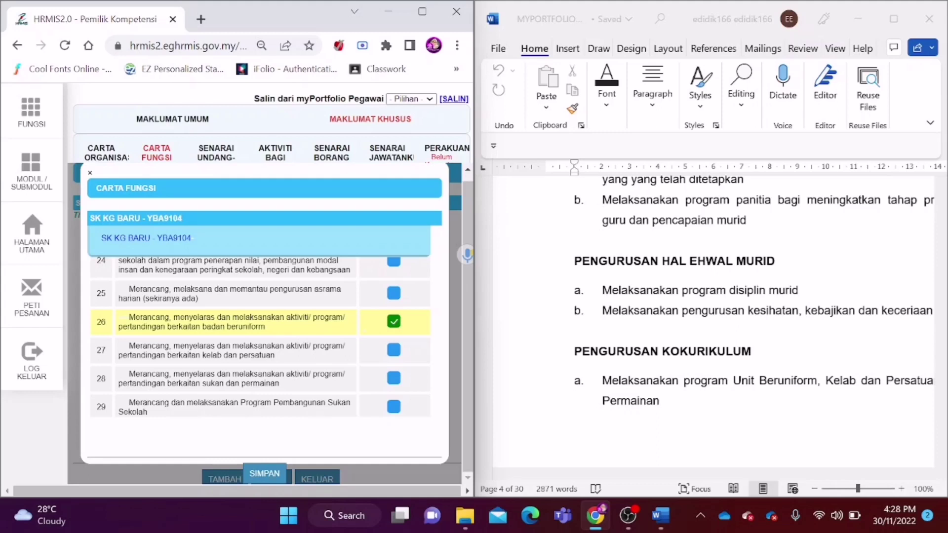
- Review the Carta Fungsi list back up to function 1, marking functions 27, 18 and 15 as applicable
{"action": "scroll", "coordinate": [261, 336], "scroll_direction": "up", "scroll_amount": 2}
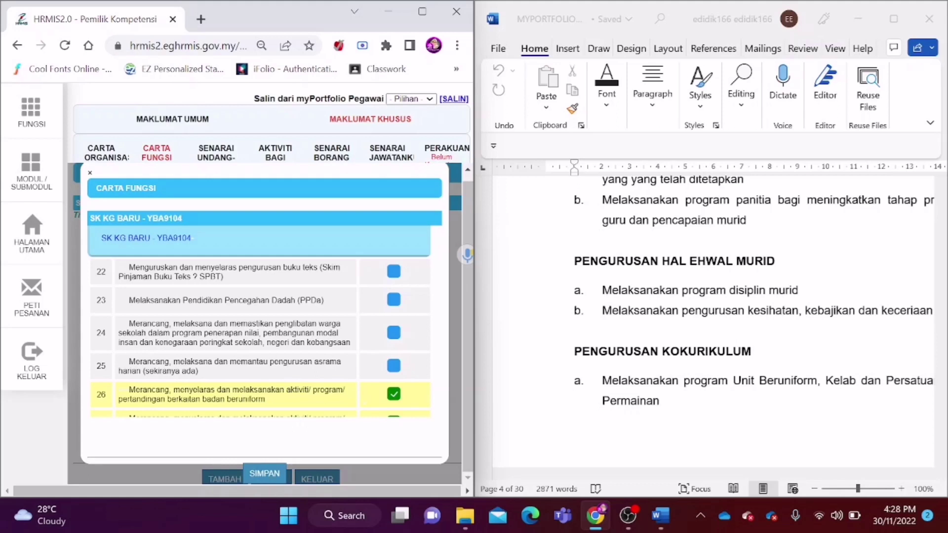
{"action": "scroll", "coordinate": [260, 336], "scroll_direction": "up", "scroll_amount": 3}
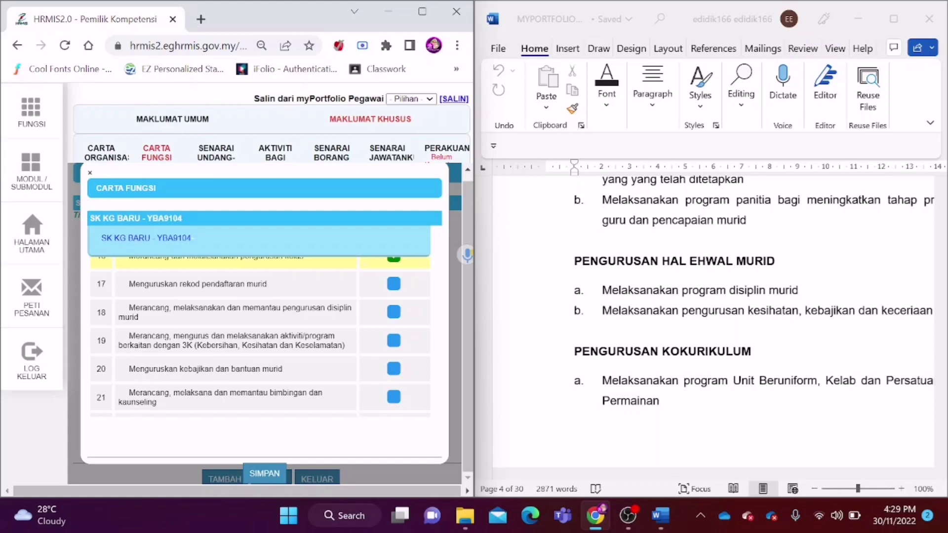
{"action": "scroll", "coordinate": [260, 336], "scroll_direction": "up", "scroll_amount": 2}
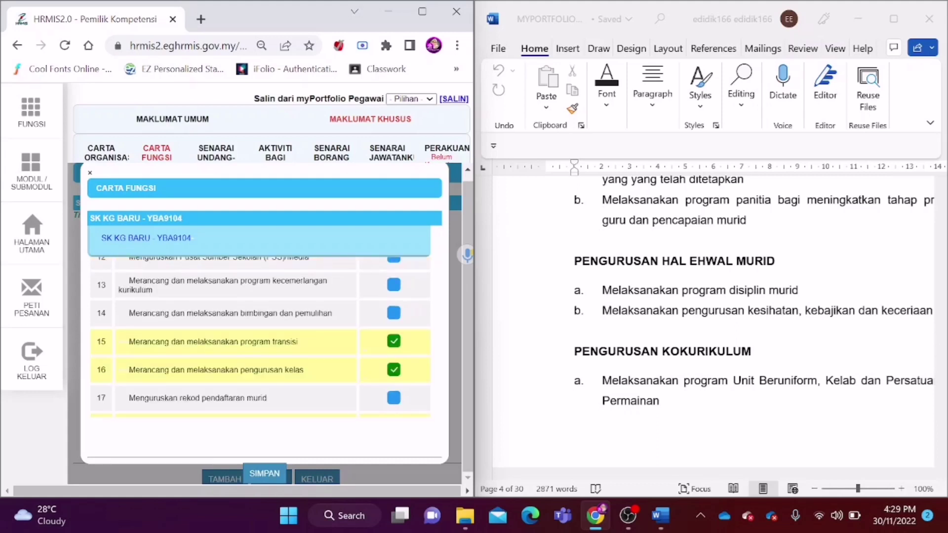
{"action": "scroll", "coordinate": [260, 336], "scroll_direction": "up", "scroll_amount": 1}
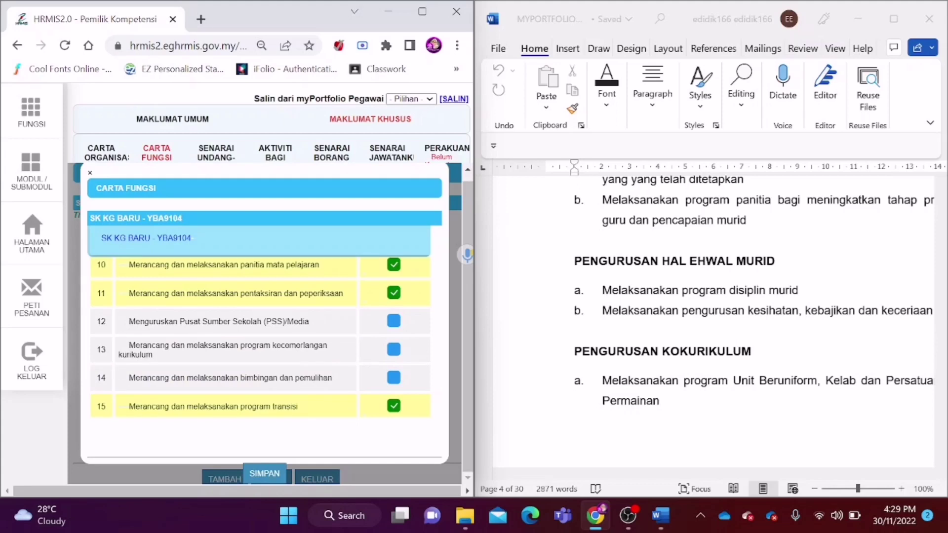
{"action": "scroll", "coordinate": [320, 342], "scroll_direction": "up", "scroll_amount": 3}
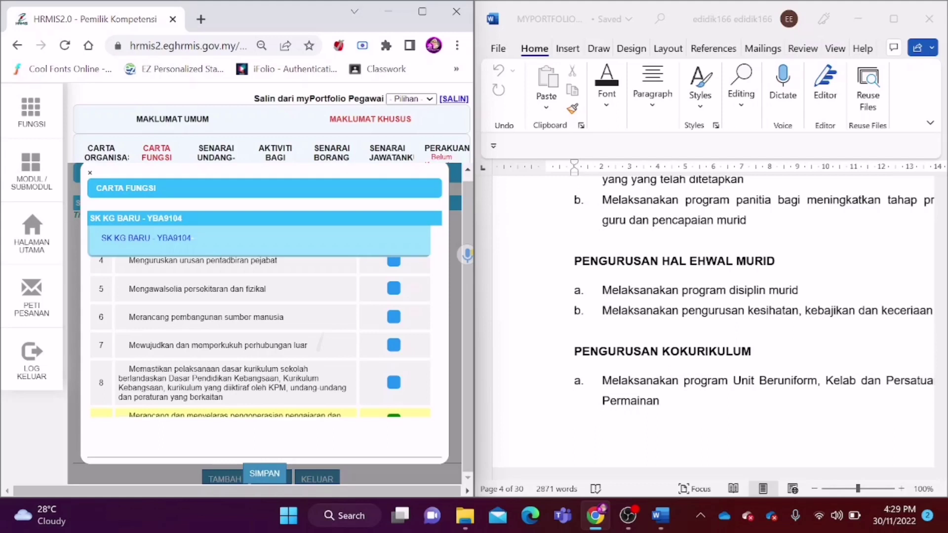
{"action": "scroll", "coordinate": [359, 349], "scroll_direction": "up", "scroll_amount": 3}
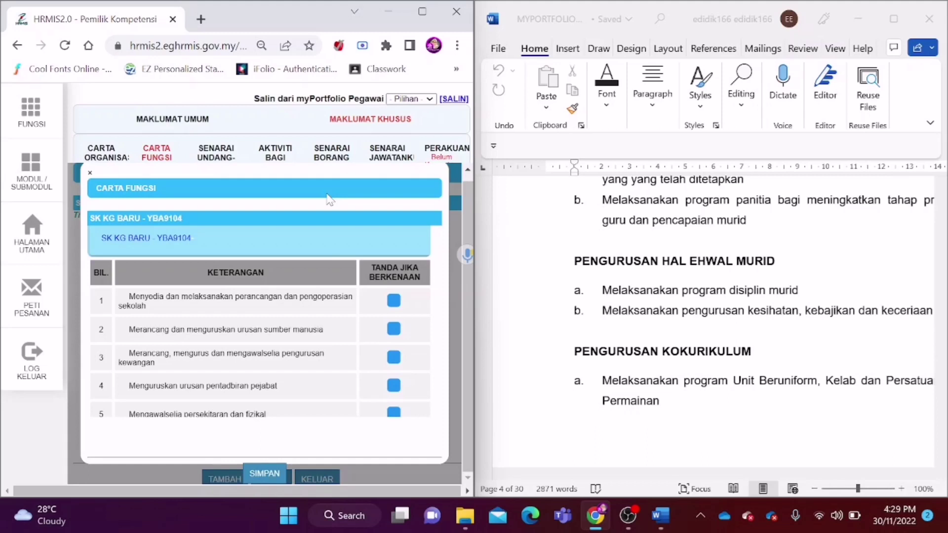
- Maximise the browser, save the marked Carta Fungsi functions and reopen the Carta Fungsi section
{"action": "key", "text": "super+Up"}
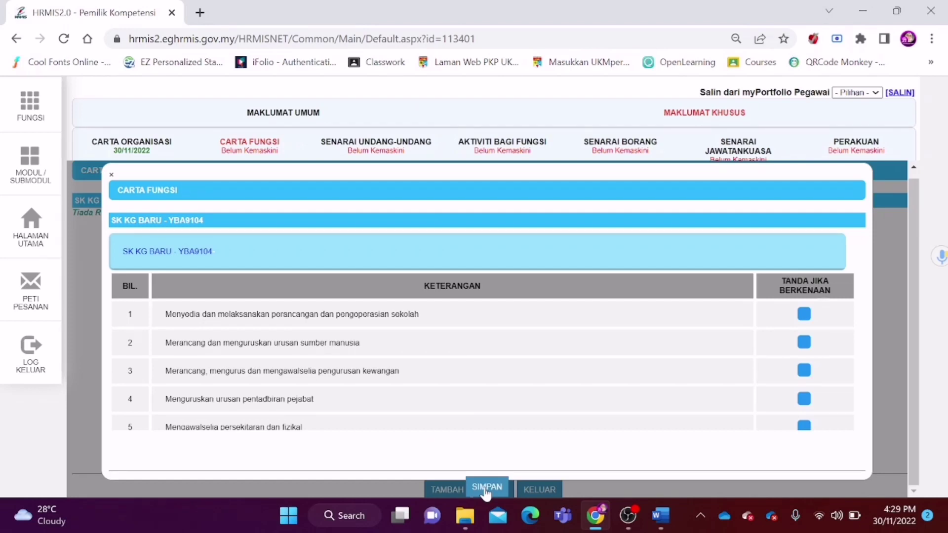
{"action": "left_click", "coordinate": [487, 491]}
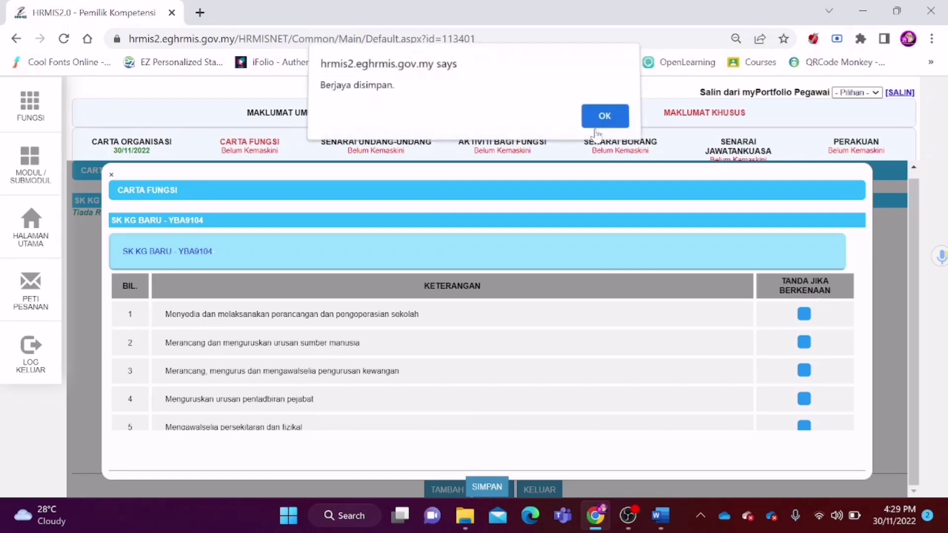
{"action": "left_click", "coordinate": [605, 115]}
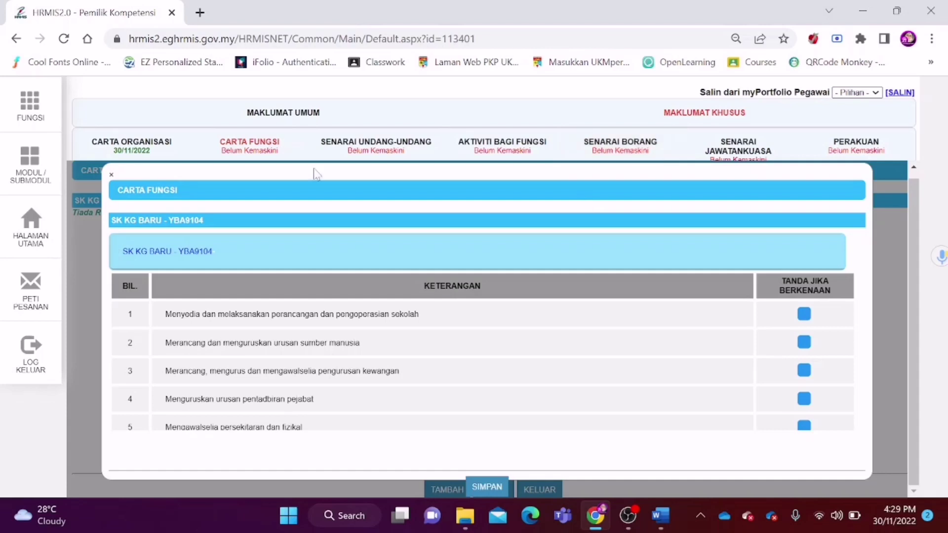
{"action": "left_click", "coordinate": [473, 257]}
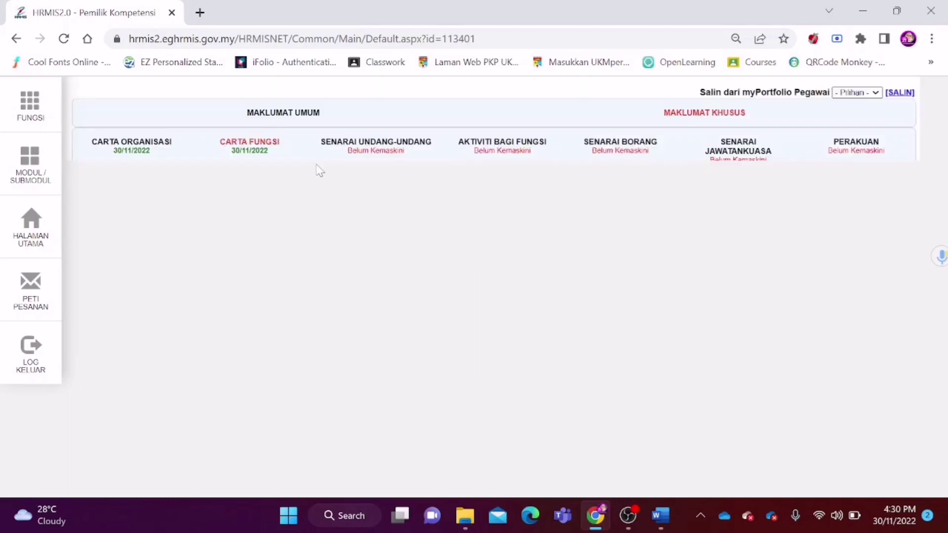
{"action": "left_click", "coordinate": [262, 161]}
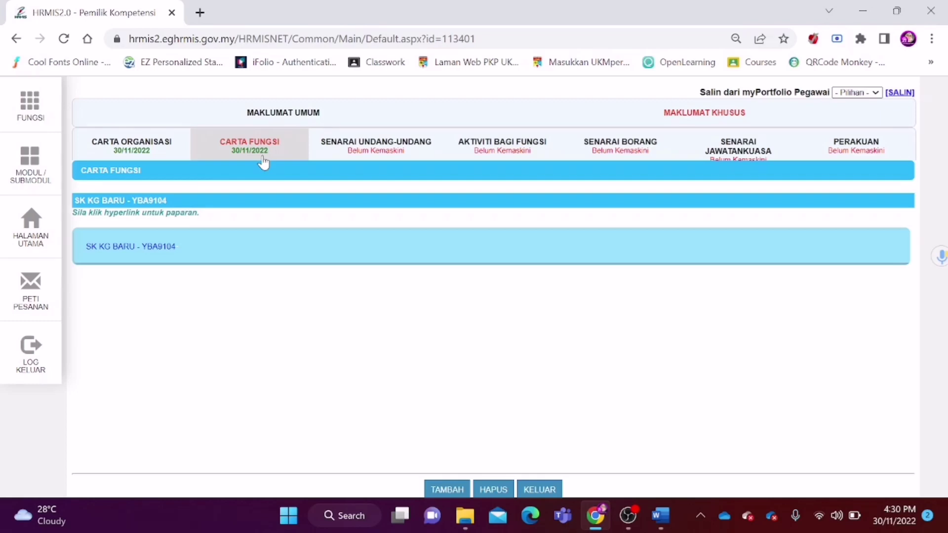
- Open the Senarai Undang-Undang section and place the browser side by side with the Word document
{"action": "left_click", "coordinate": [390, 155]}
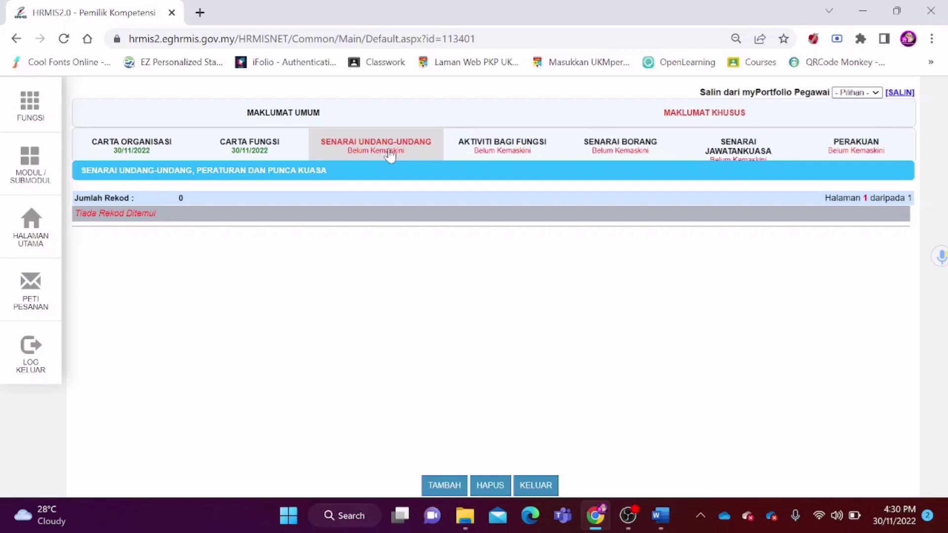
{"action": "left_click", "coordinate": [665, 525]}
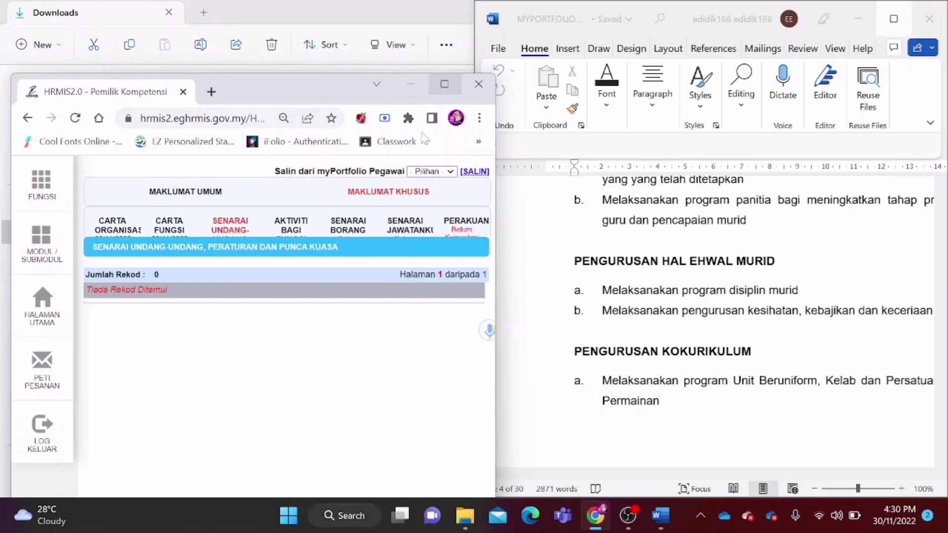
{"action": "left_click", "coordinate": [445, 84]}
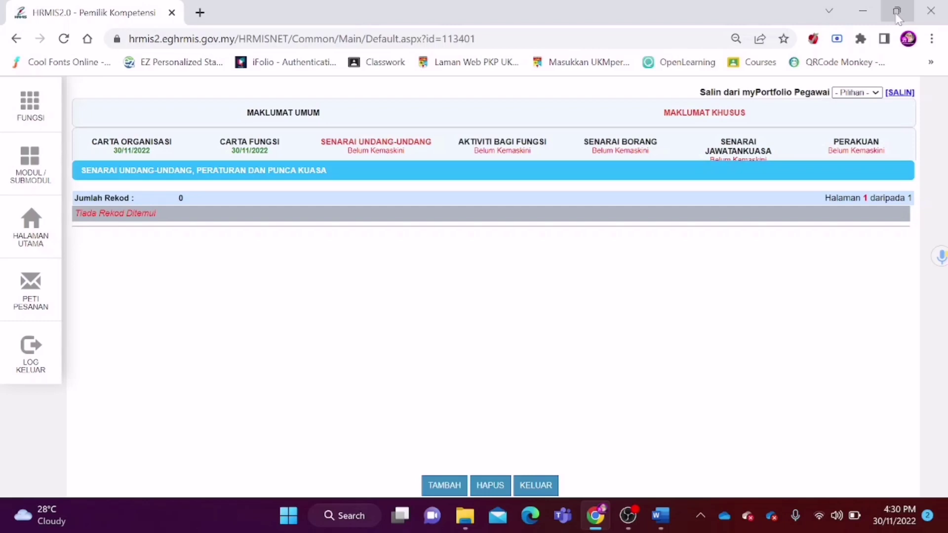
{"action": "left_click", "coordinate": [897, 13]}
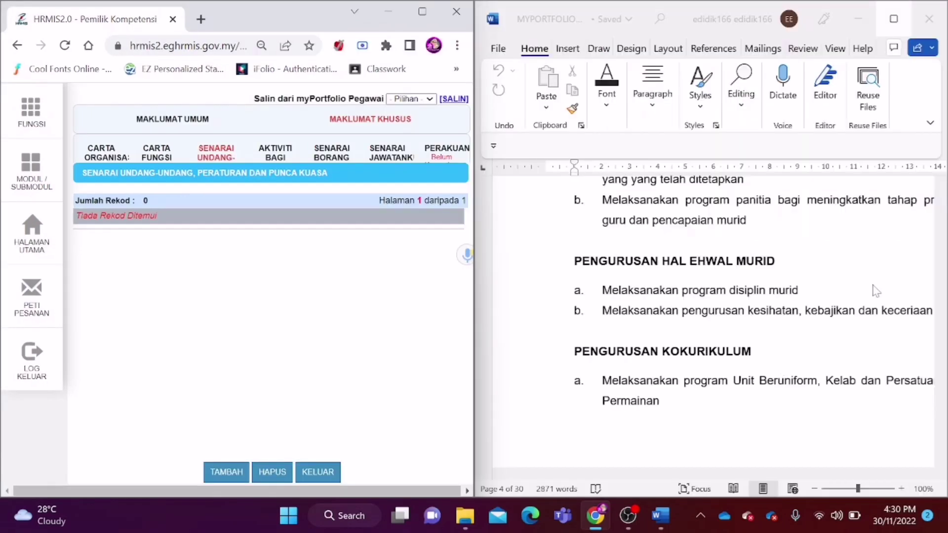
{"action": "left_click", "coordinate": [893, 263]}
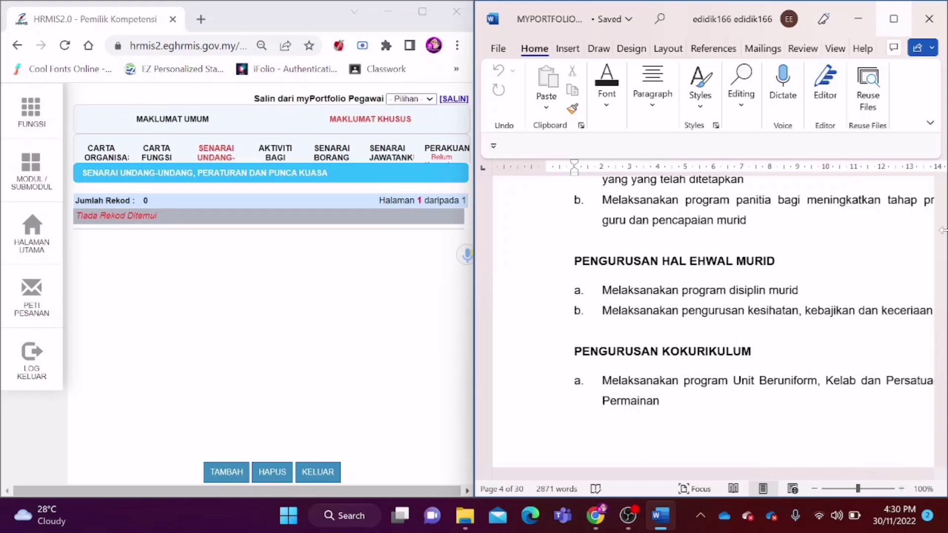
- Find the list of laws and regulations on page 28 of the Word document
{"action": "left_click_drag", "start_coordinate": [943, 230], "coordinate": [941, 362]}
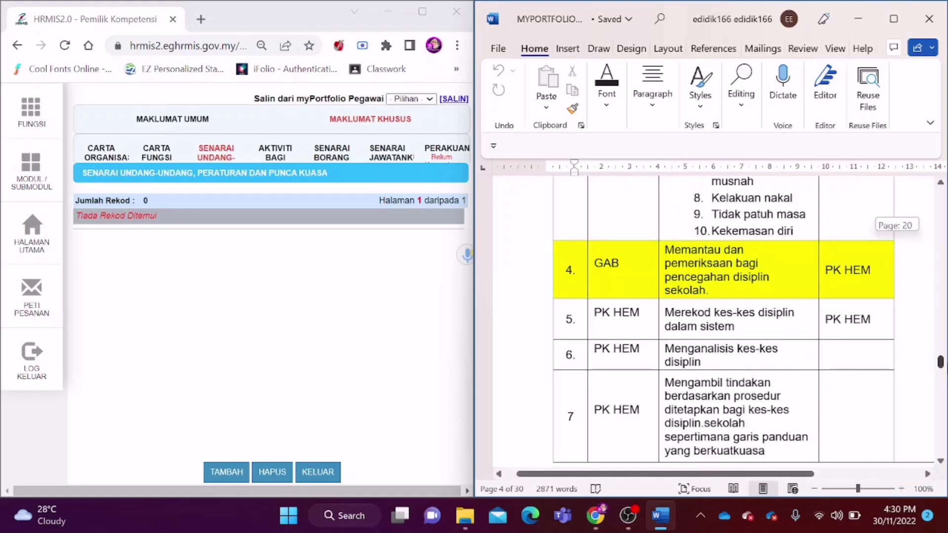
{"action": "left_click_drag", "start_coordinate": [941, 362], "coordinate": [941, 414]}
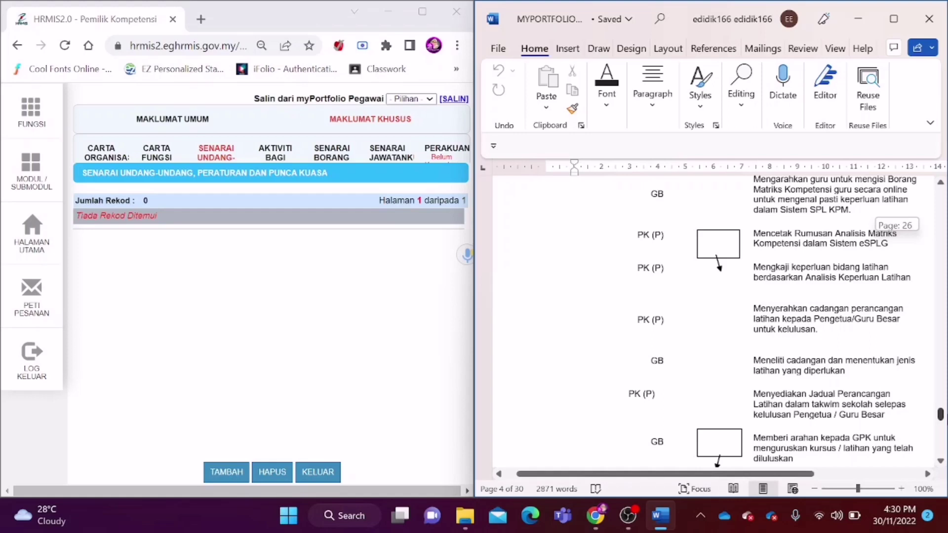
{"action": "left_click_drag", "start_coordinate": [941, 414], "coordinate": [940, 432]}
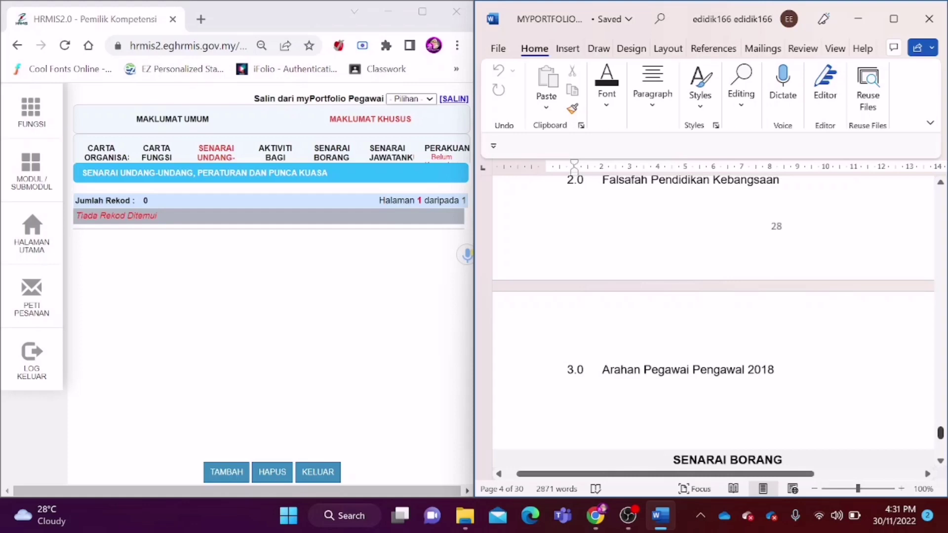
{"action": "left_click", "coordinate": [941, 183]}
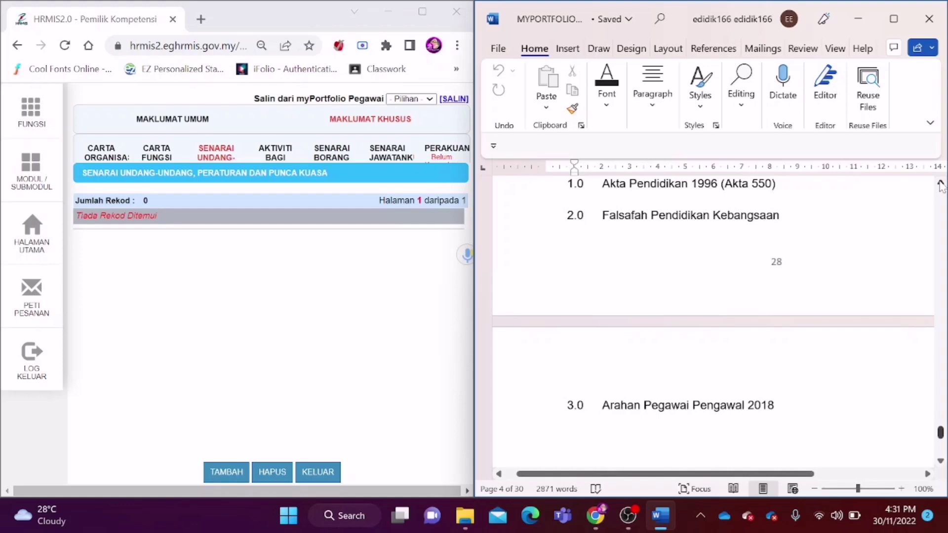
{"action": "left_click", "coordinate": [941, 182]}
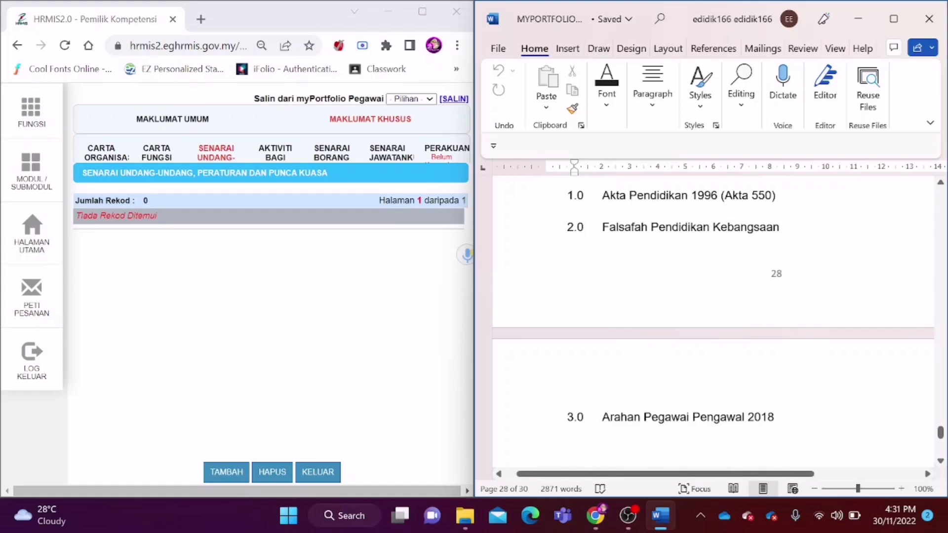
- In the maximised browser, start adding laws and select Akta Pendidikan 1996 (Akta 550), Falsafah Pendidikan Kebangsaan and Arahan Pegawai Pengawal 2018
{"action": "left_click", "coordinate": [423, 12]}
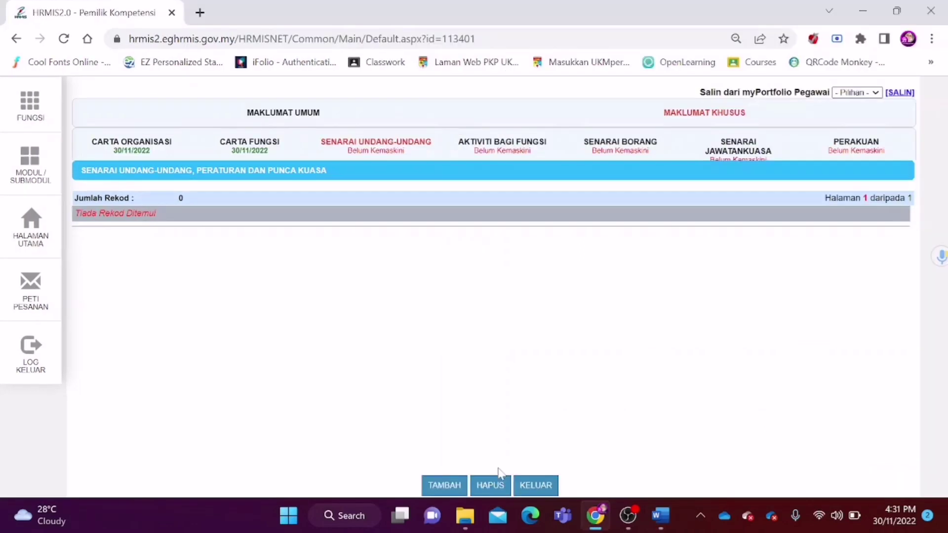
{"action": "left_click", "coordinate": [444, 486]}
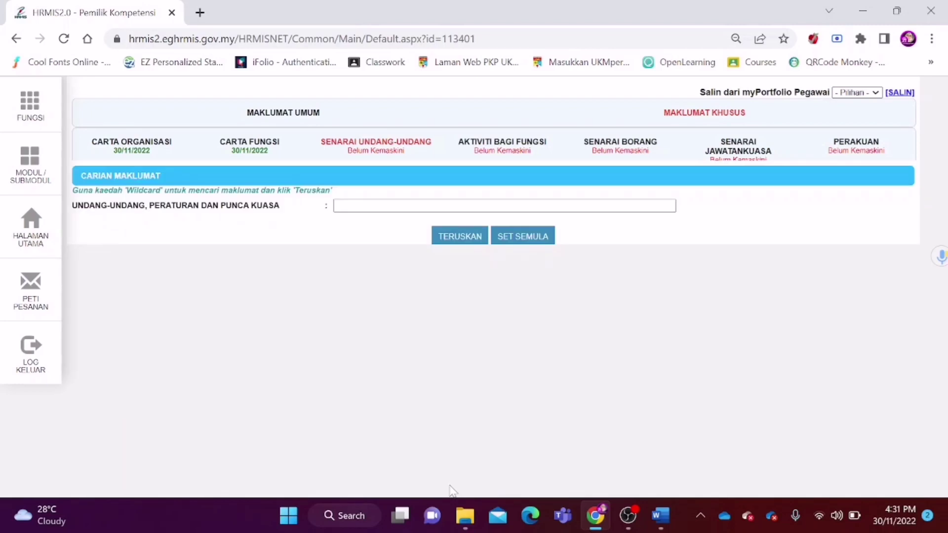
{"action": "left_click", "coordinate": [181, 325]}
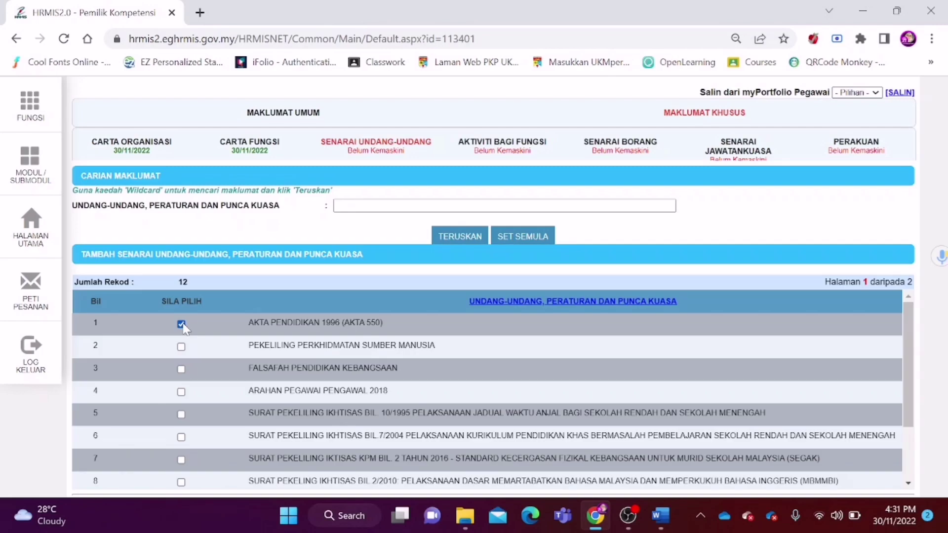
{"action": "left_click", "coordinate": [181, 369]}
{"action": "left_click", "coordinate": [181, 392]}
- Zoom the page out and save the selected laws to the Senarai Undang-Undang
{"action": "scroll", "coordinate": [181, 392], "scroll_direction": "down", "scroll_amount": 2}
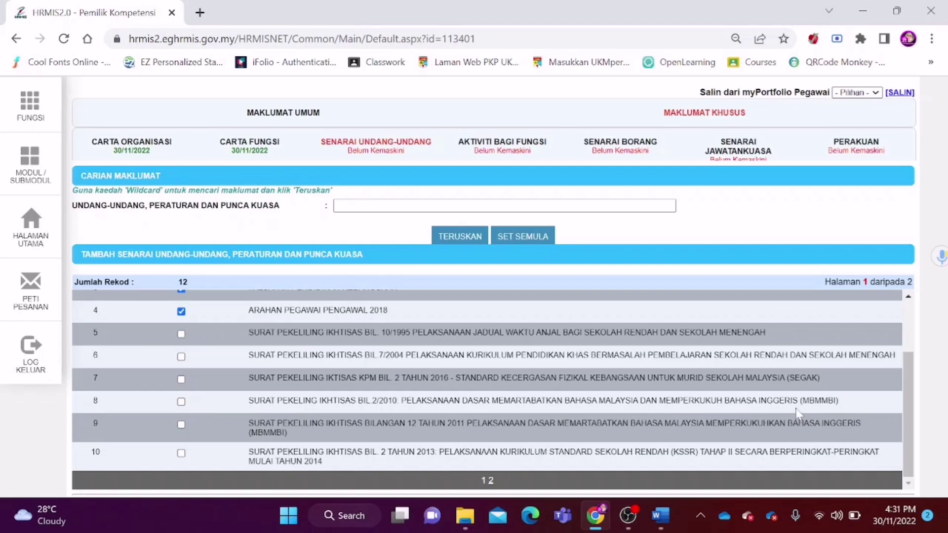
{"action": "left_click", "coordinate": [932, 38]}
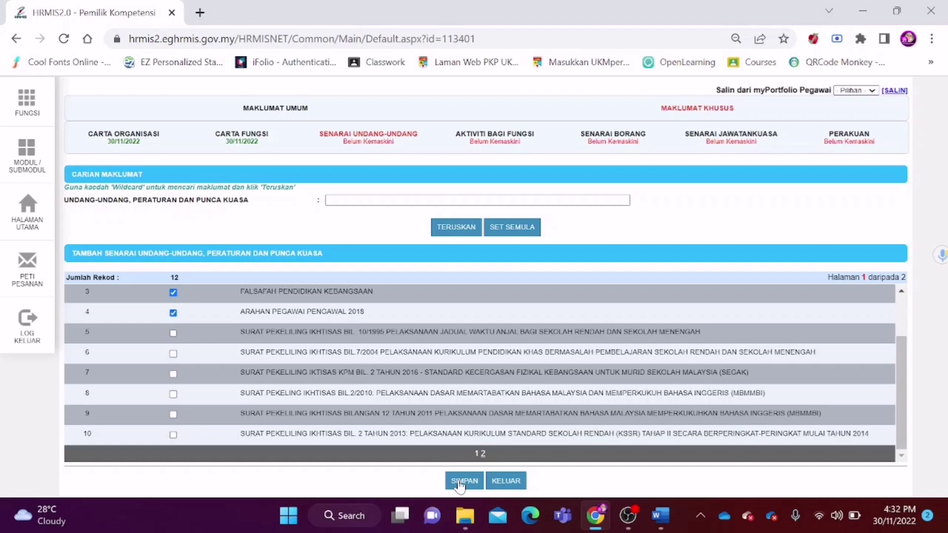
{"action": "left_click", "coordinate": [460, 483]}
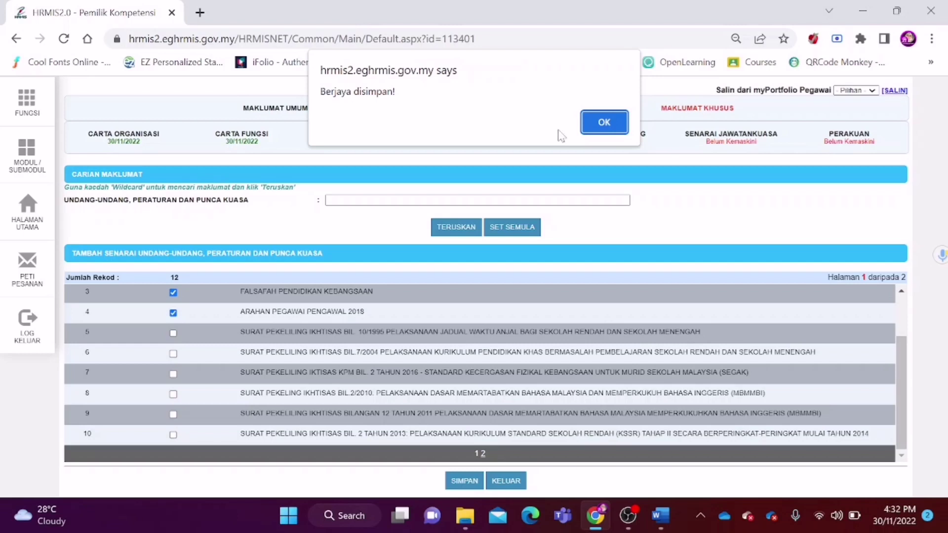
{"action": "left_click", "coordinate": [616, 124]}
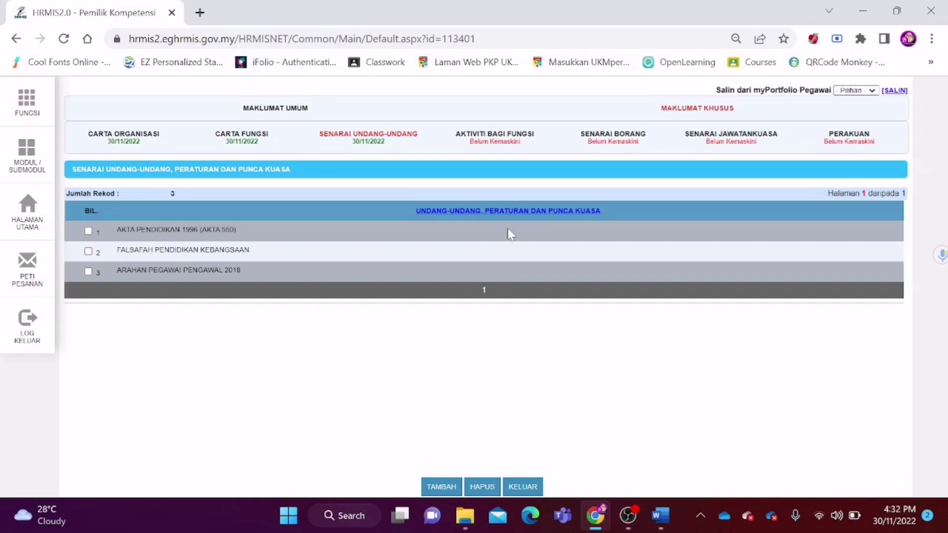
- Start adding forms in Senarai Borang and select Borang Pindah Guru/Bahagian/Negeri and Borang SKPMG2 Standard 4
{"action": "left_click", "coordinate": [536, 147]}
{"action": "left_click", "coordinate": [614, 141]}
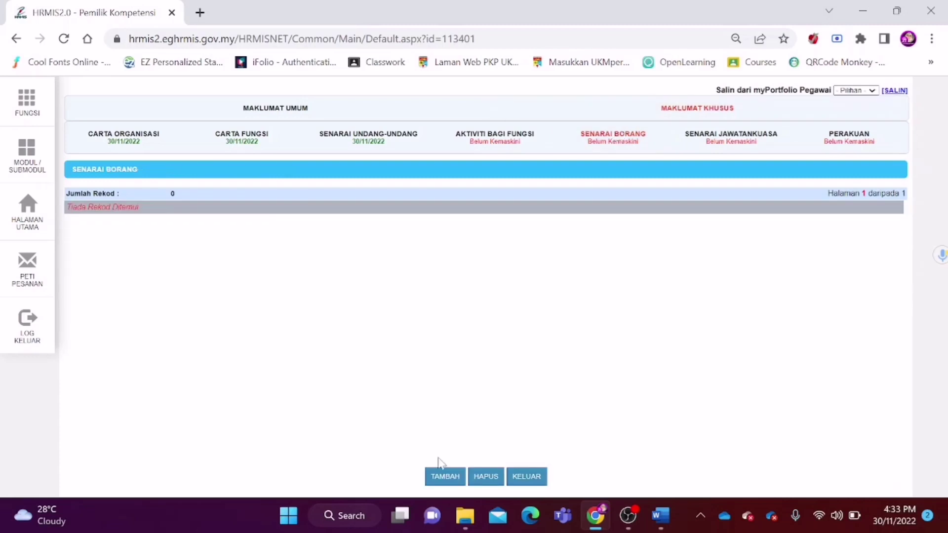
{"action": "left_click", "coordinate": [447, 481]}
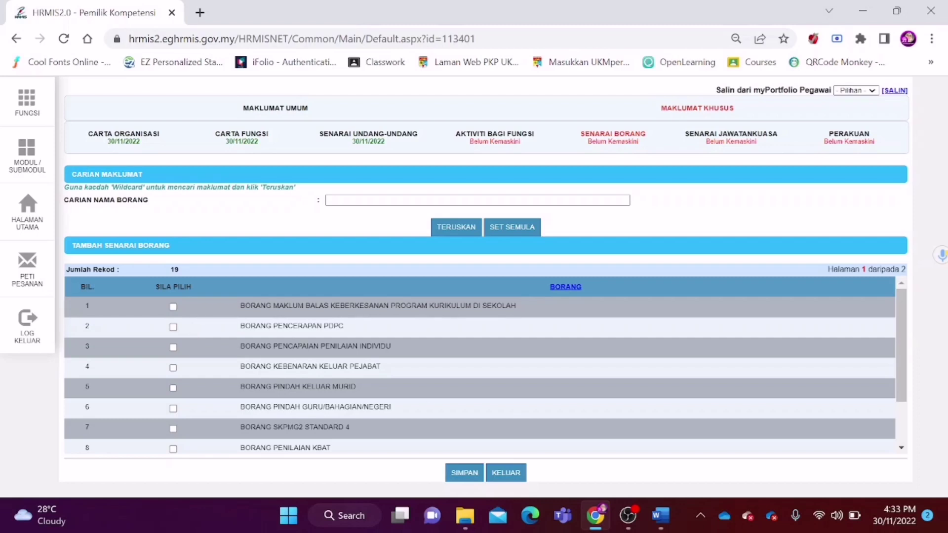
{"action": "left_click", "coordinate": [173, 410]}
{"action": "left_click", "coordinate": [173, 432]}
{"action": "left_click_drag", "start_coordinate": [902, 322], "coordinate": [916, 473]}
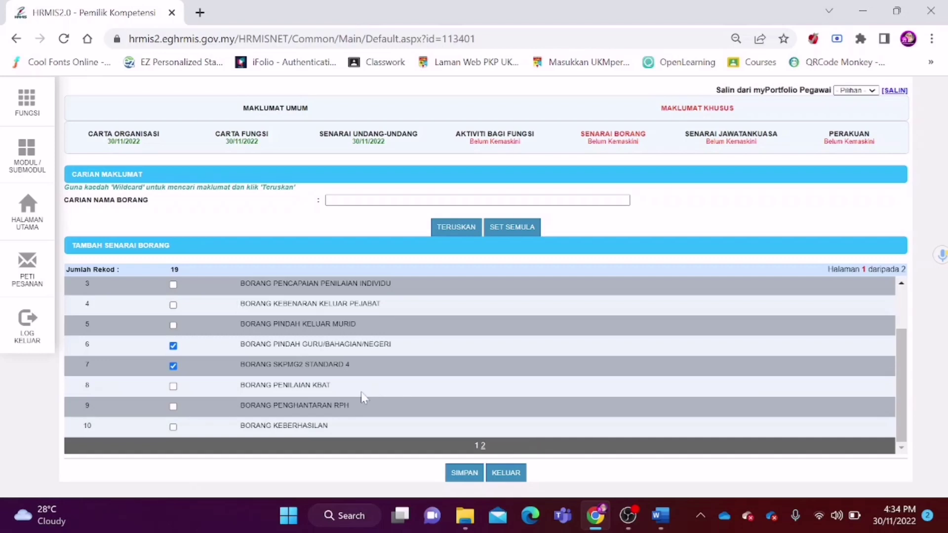
- Save the selected forms to the Senarai Borang and open the Senarai Jawatankuasa section
{"action": "left_click", "coordinate": [462, 474]}
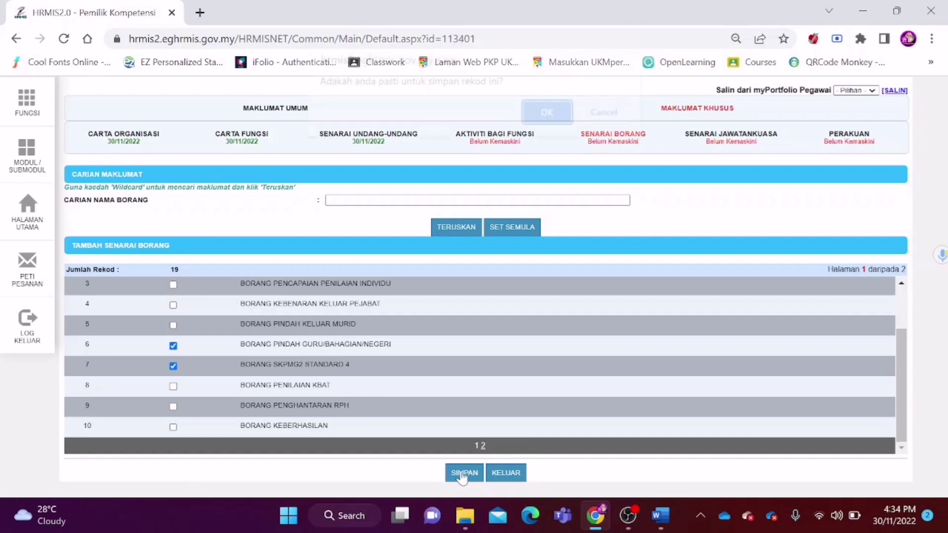
{"action": "left_click", "coordinate": [550, 118]}
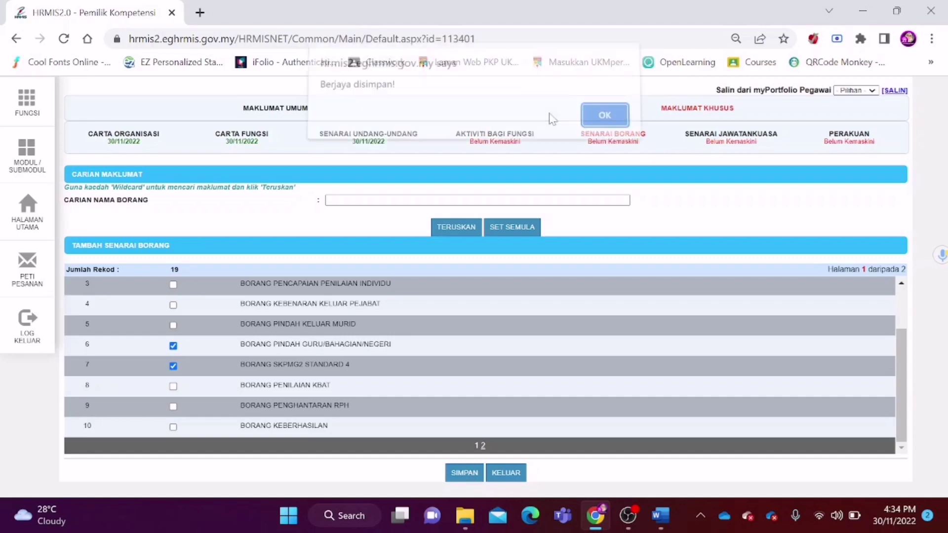
{"action": "left_click", "coordinate": [596, 121]}
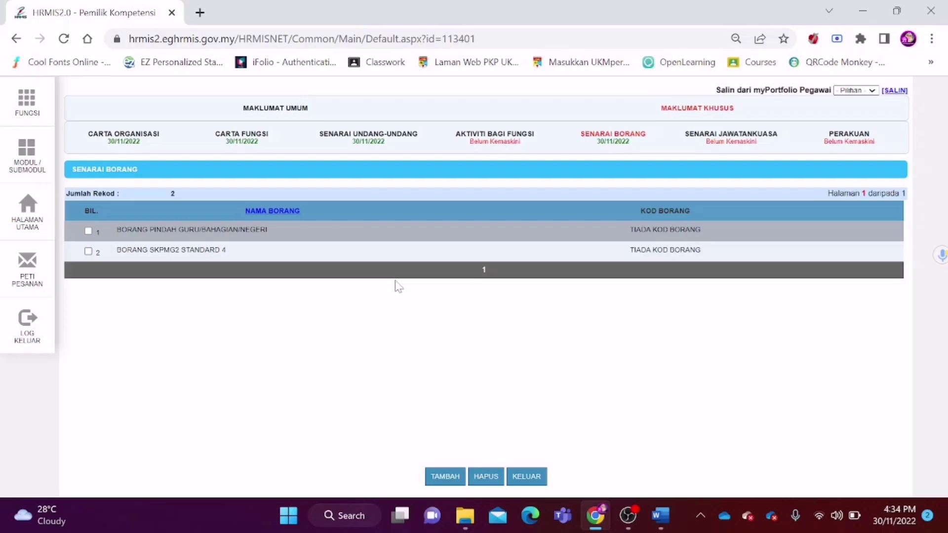
{"action": "left_click", "coordinate": [739, 143]}
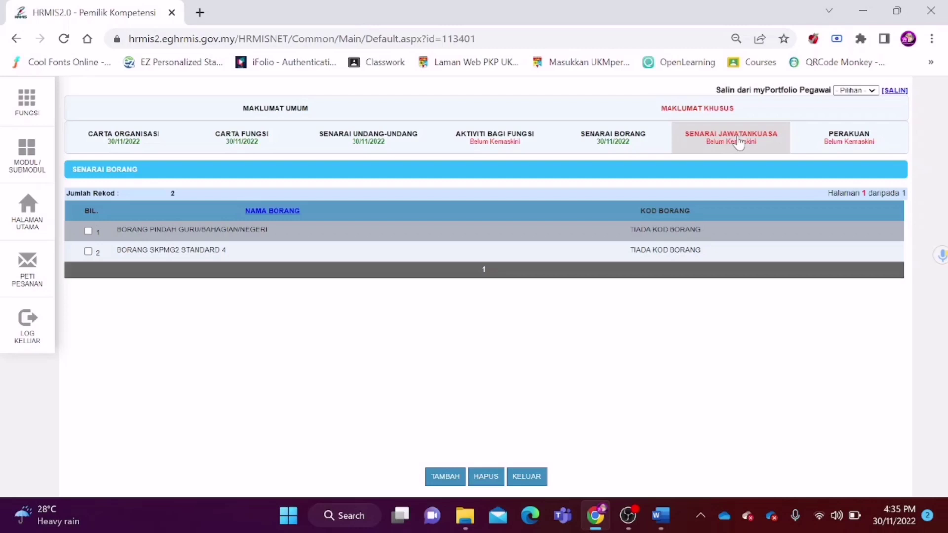
- Open the Senarai Jawatankuasa section, start adding committees and look through the first page of available committees
{"action": "left_click", "coordinate": [739, 143]}
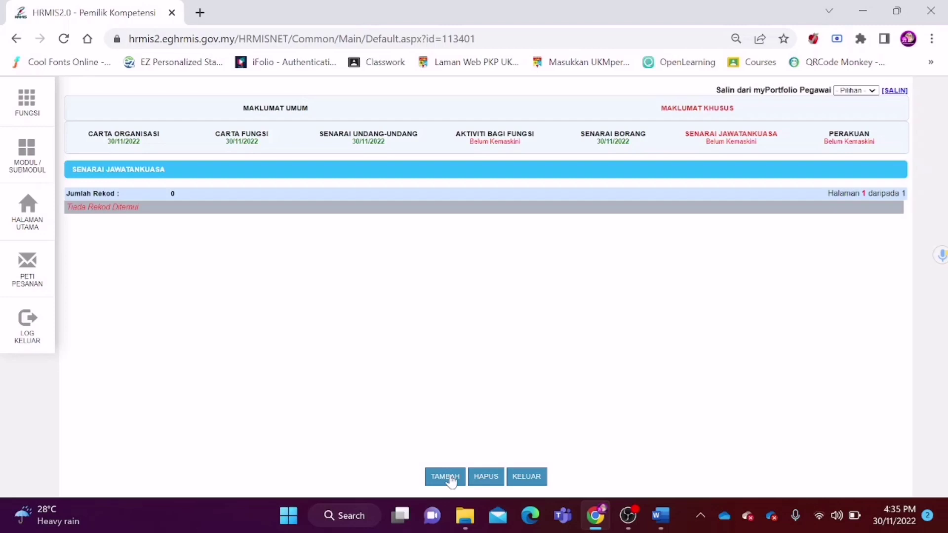
{"action": "left_click", "coordinate": [445, 477]}
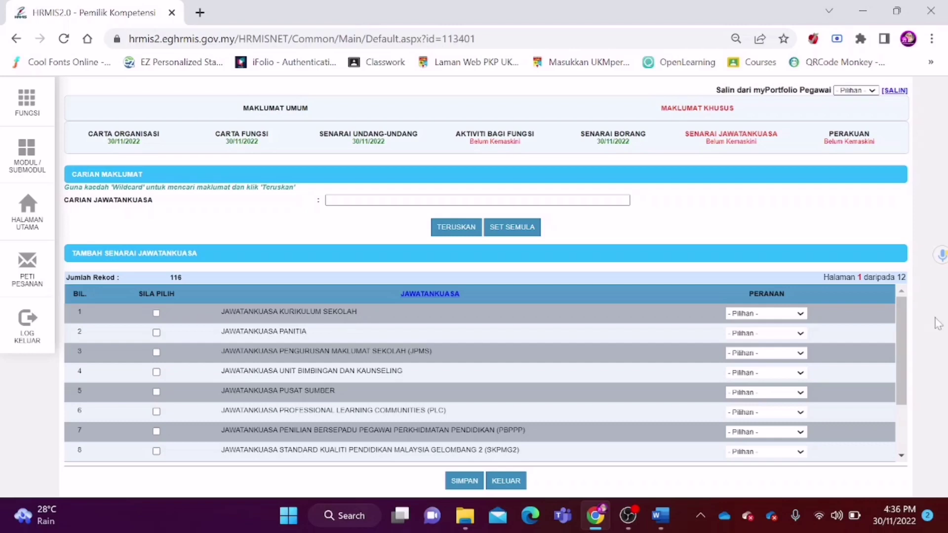
{"action": "left_click_drag", "start_coordinate": [902, 328], "coordinate": [902, 450]}
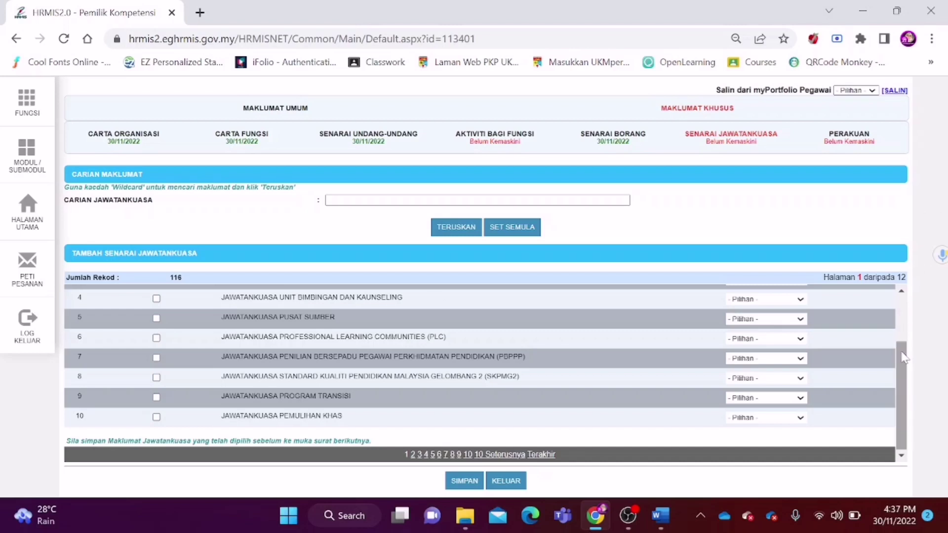
{"action": "left_click", "coordinate": [901, 292]}
{"action": "left_click", "coordinate": [902, 291]}
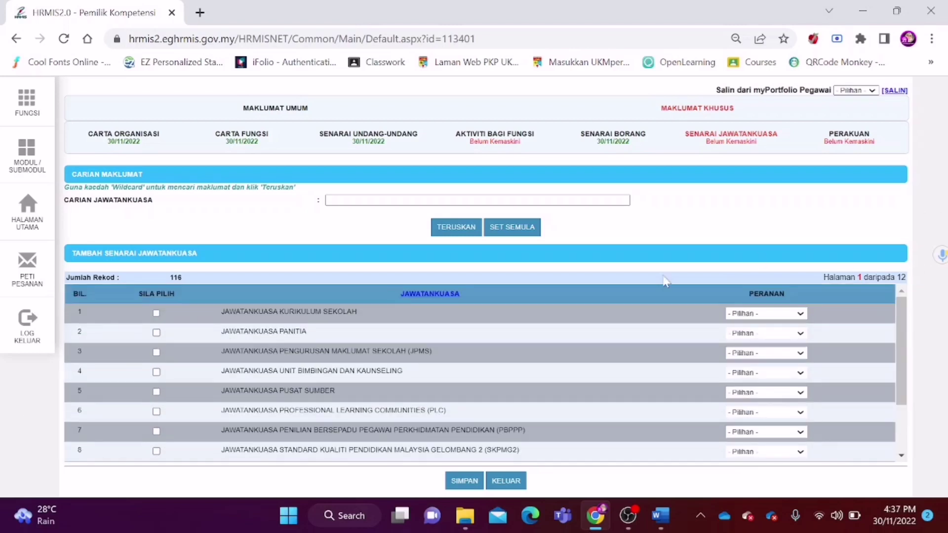
- Select Jawatankuasa Panitia with the role Ahli and try to save it to the Senarai Jawatankuasa
{"action": "left_click", "coordinate": [157, 334]}
{"action": "left_click", "coordinate": [801, 335]}
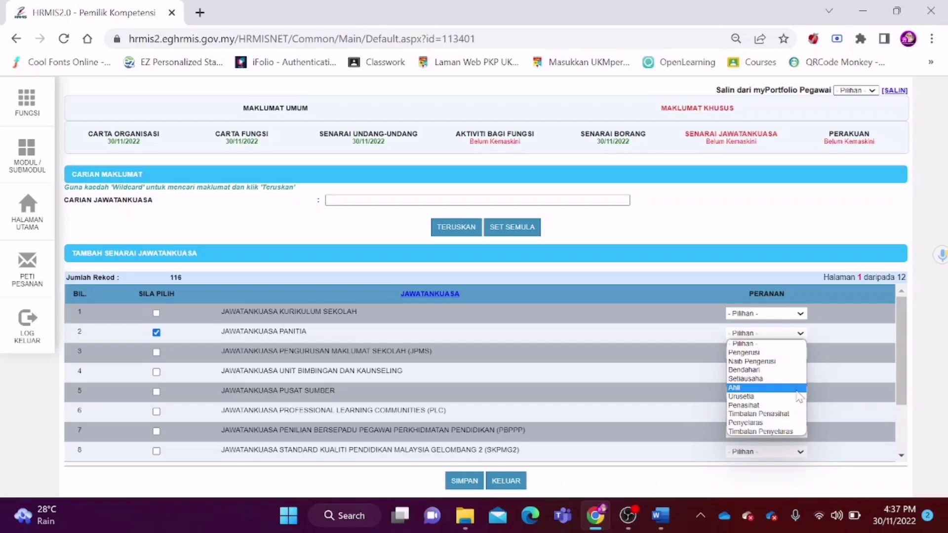
{"action": "left_click", "coordinate": [797, 390]}
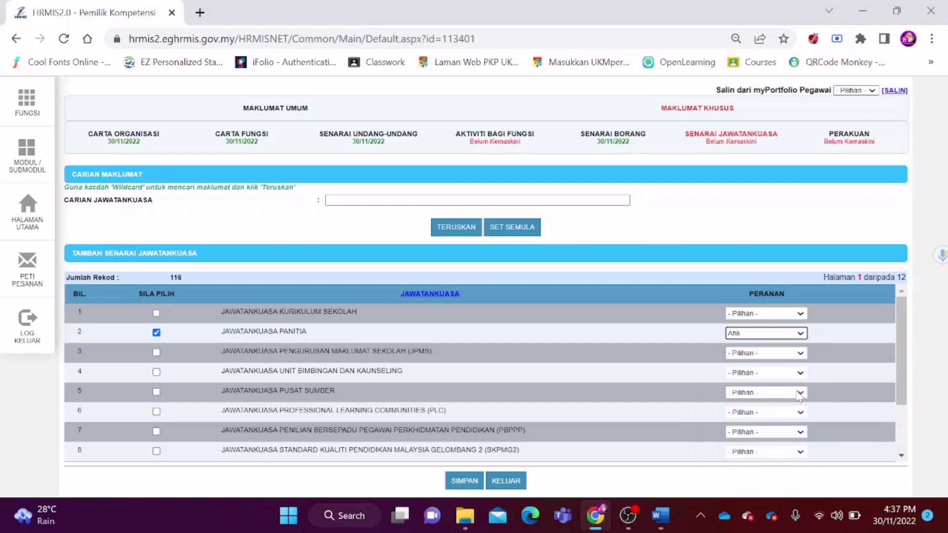
{"action": "left_click", "coordinate": [463, 483]}
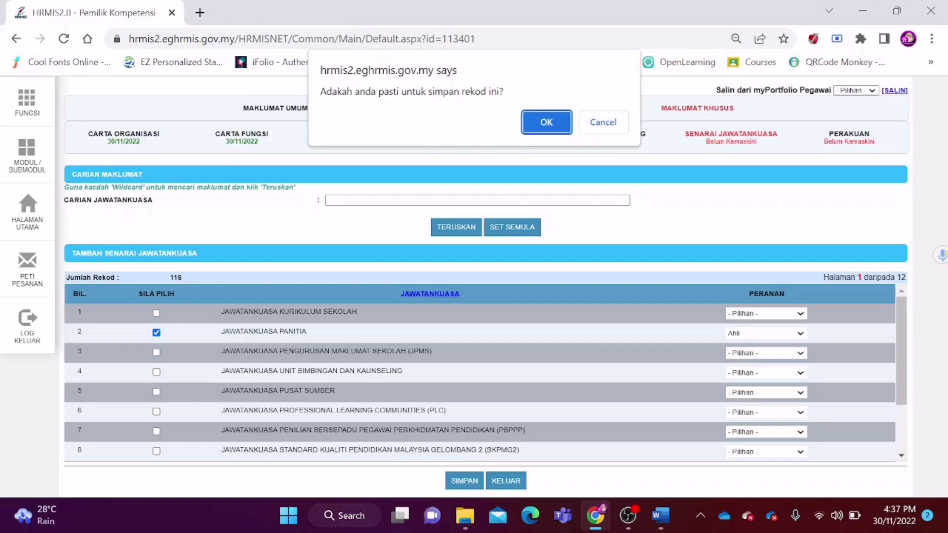
{"action": "left_click", "coordinate": [556, 128]}
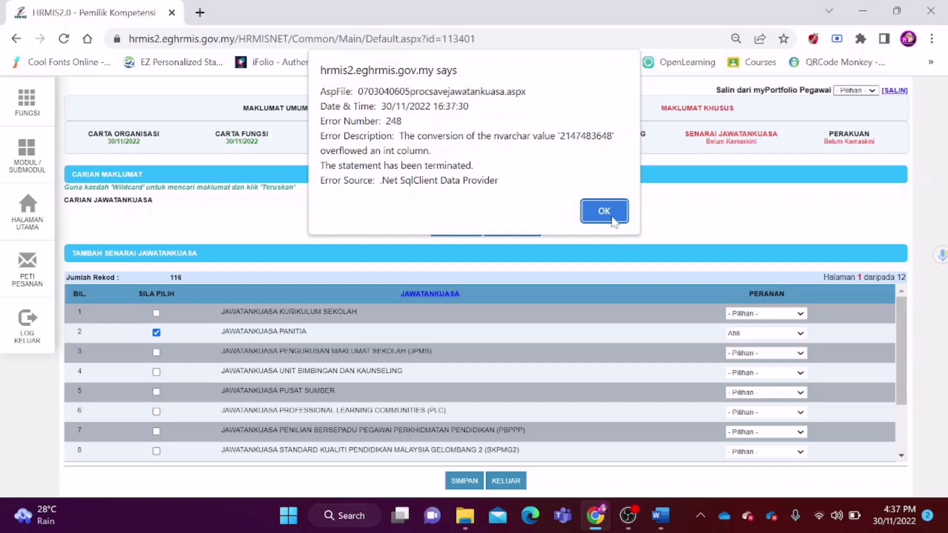
{"action": "left_click", "coordinate": [604, 211]}
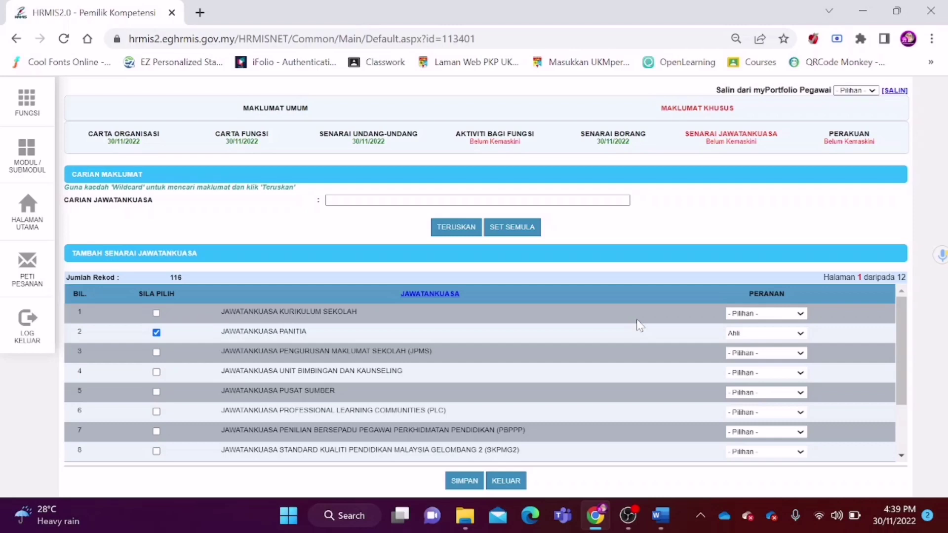
{"action": "left_click", "coordinate": [628, 516]}
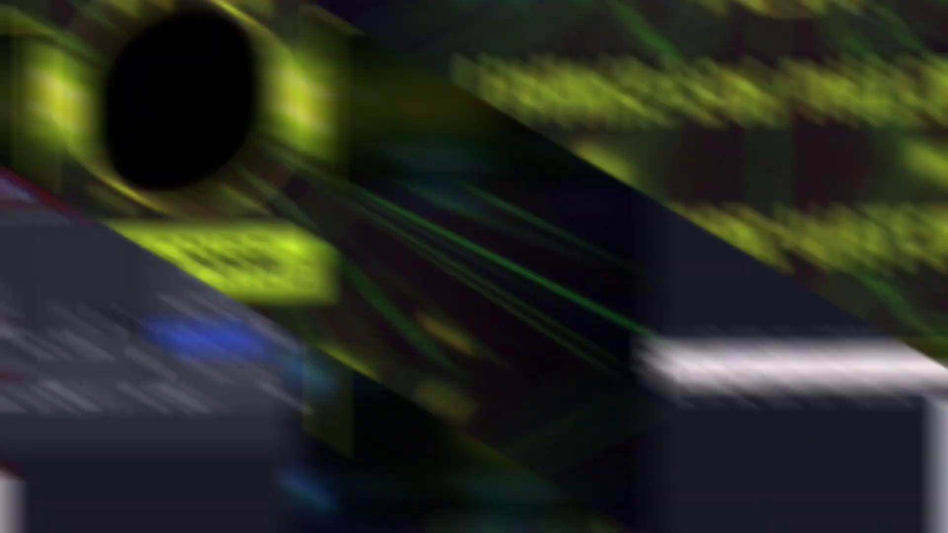